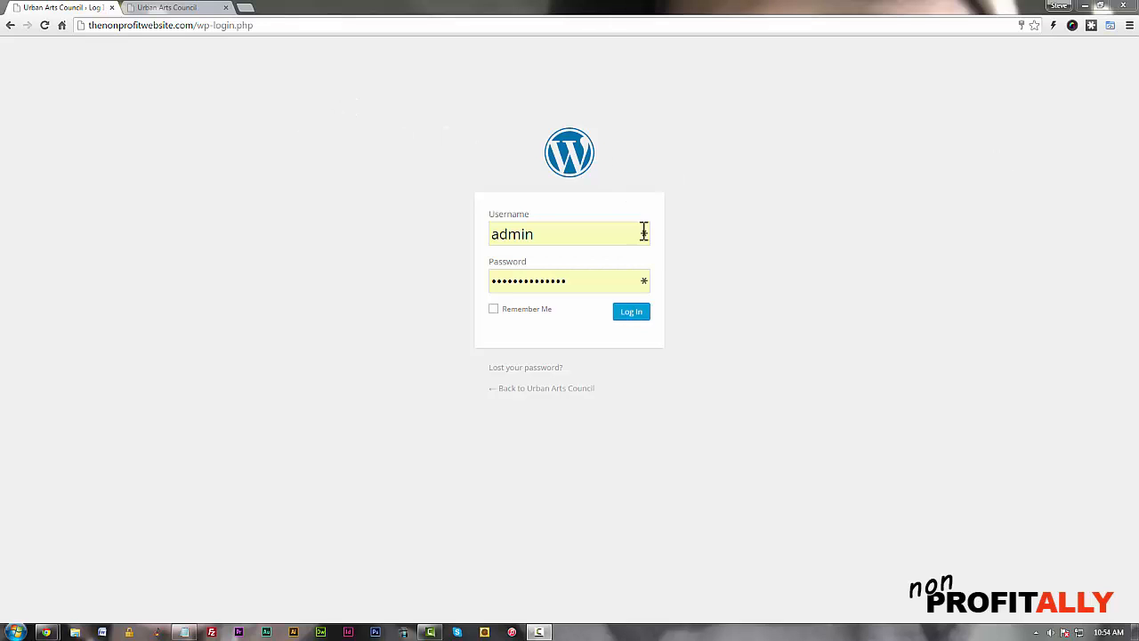
Log in to the WordPress admin with the prefilled credentials and open the list of installed plugins
left_click(633, 315)
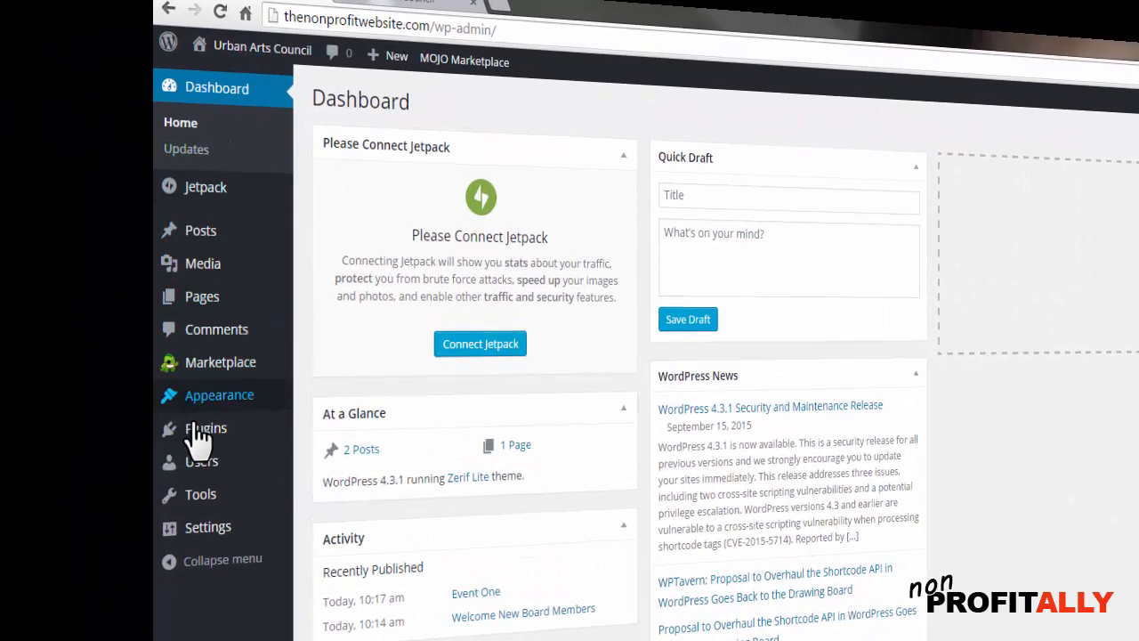
mouse_move(200, 449)
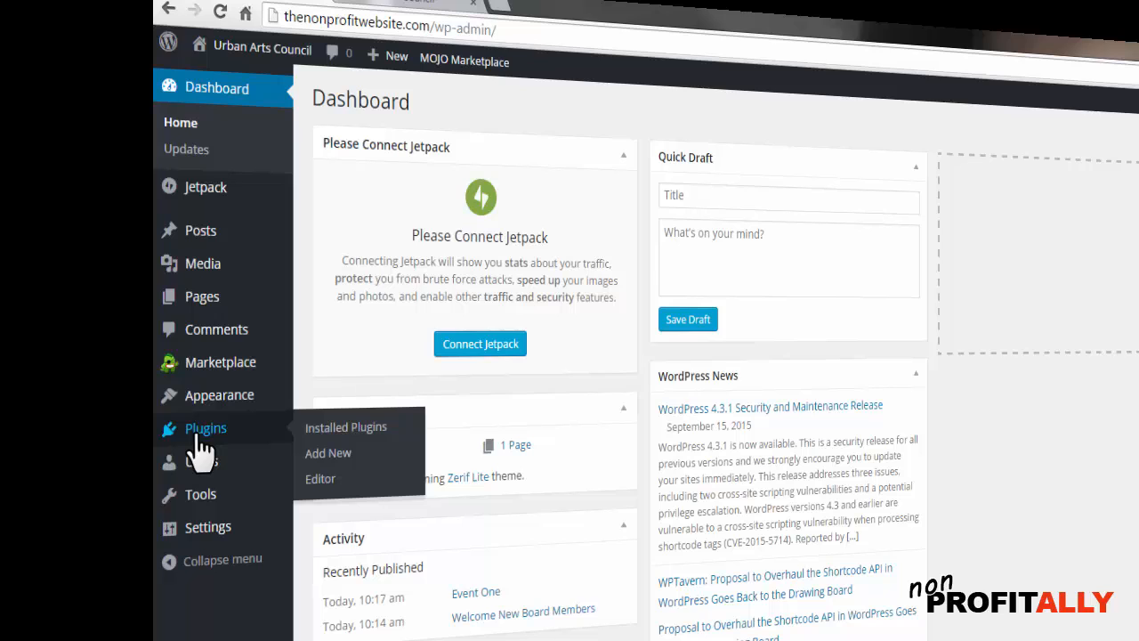
left_click(199, 438)
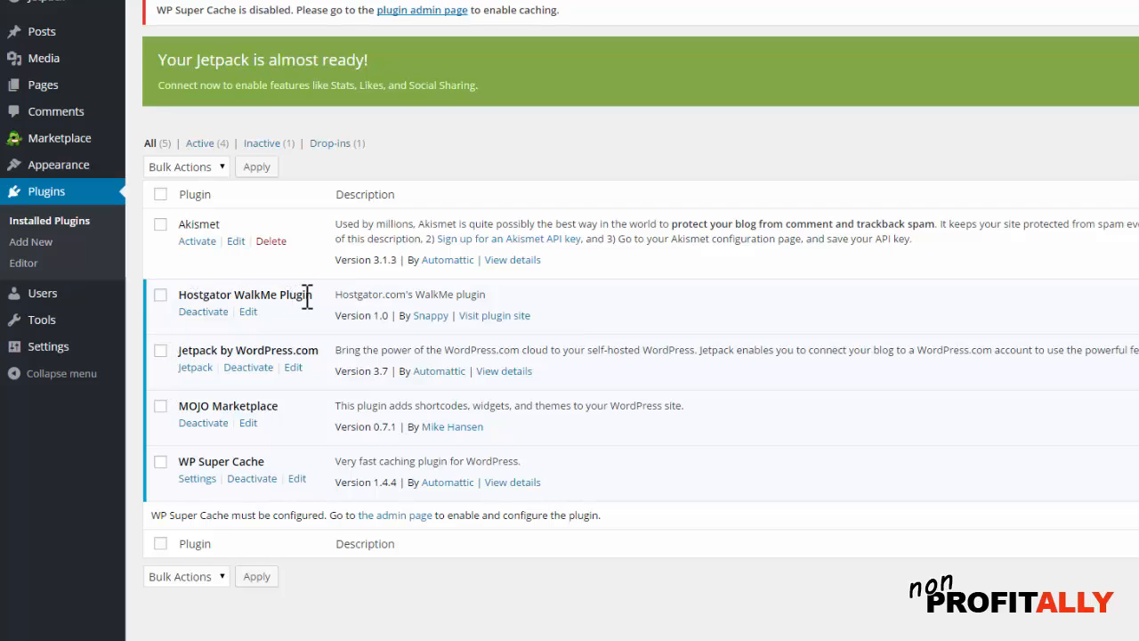
Deactivate the Hostgator WalkMe Plugin and MOJO Marketplace plugins together with a bulk action
left_click(161, 297)
left_click(159, 406)
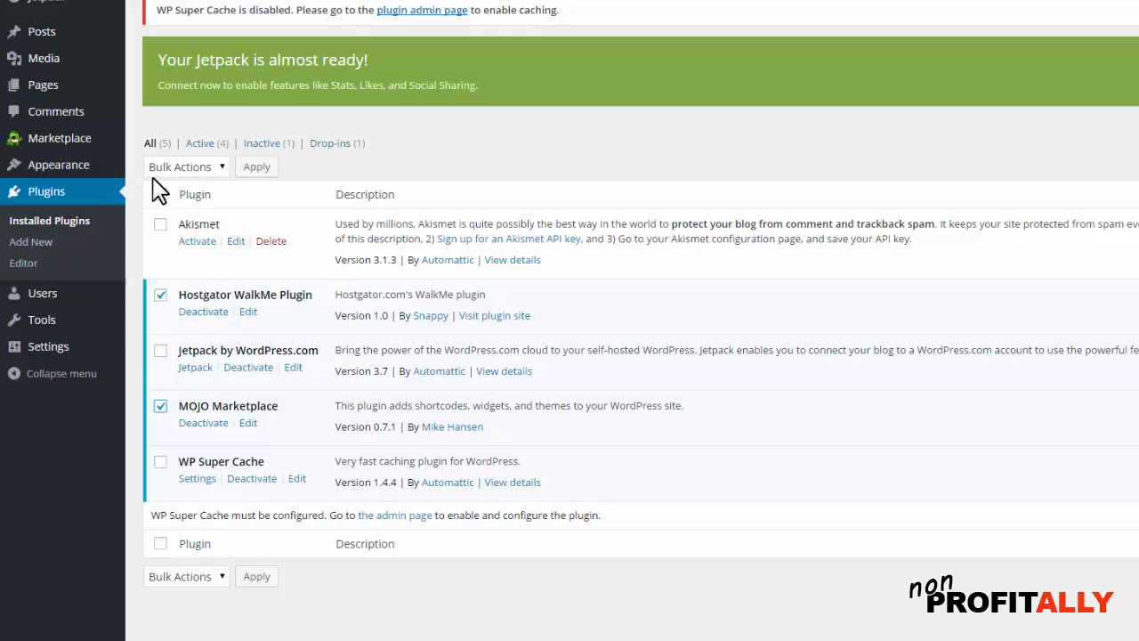
left_click(214, 167)
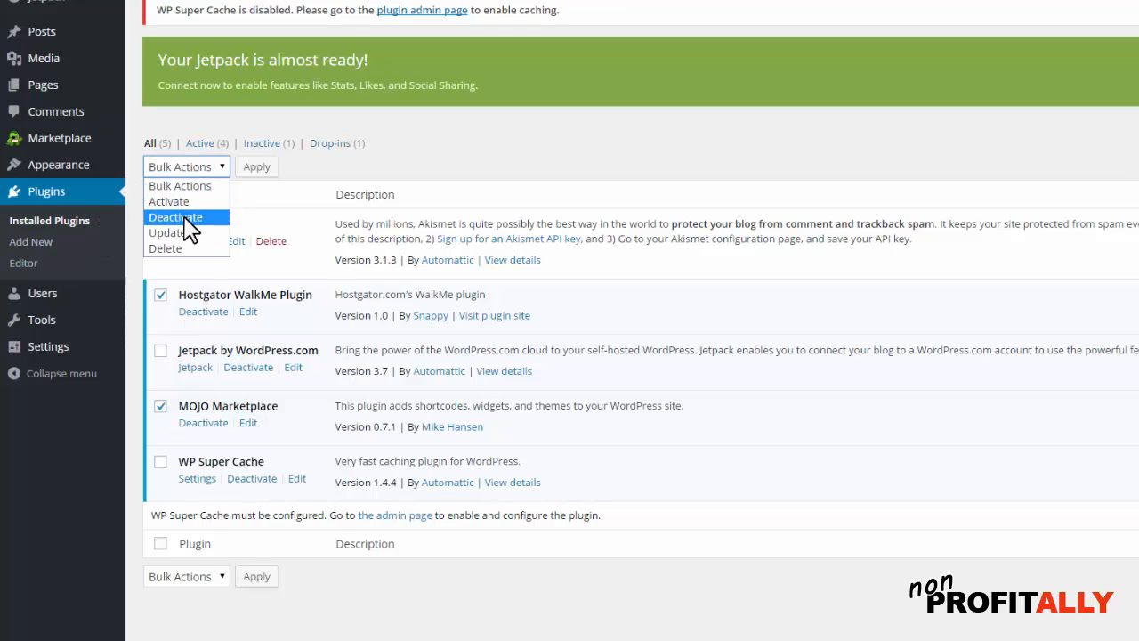
left_click(186, 218)
left_click(259, 167)
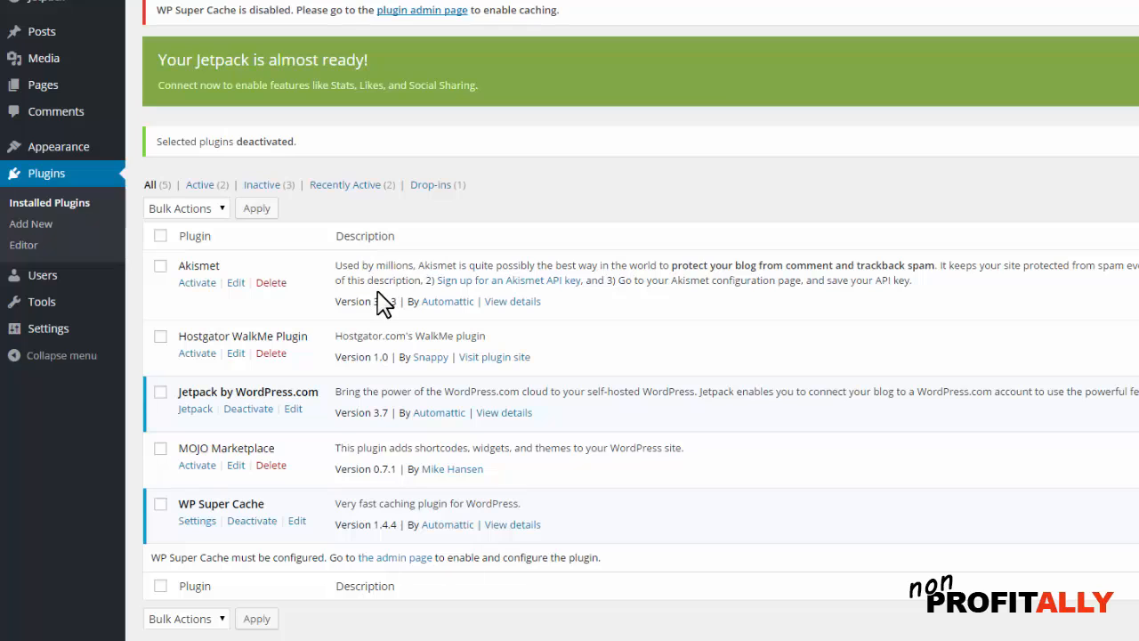
Bulk-delete the Hostgator WalkMe Plugin and MOJO Marketplace plugins, including their files
left_click(161, 338)
left_click(163, 450)
left_click(220, 209)
left_click(169, 290)
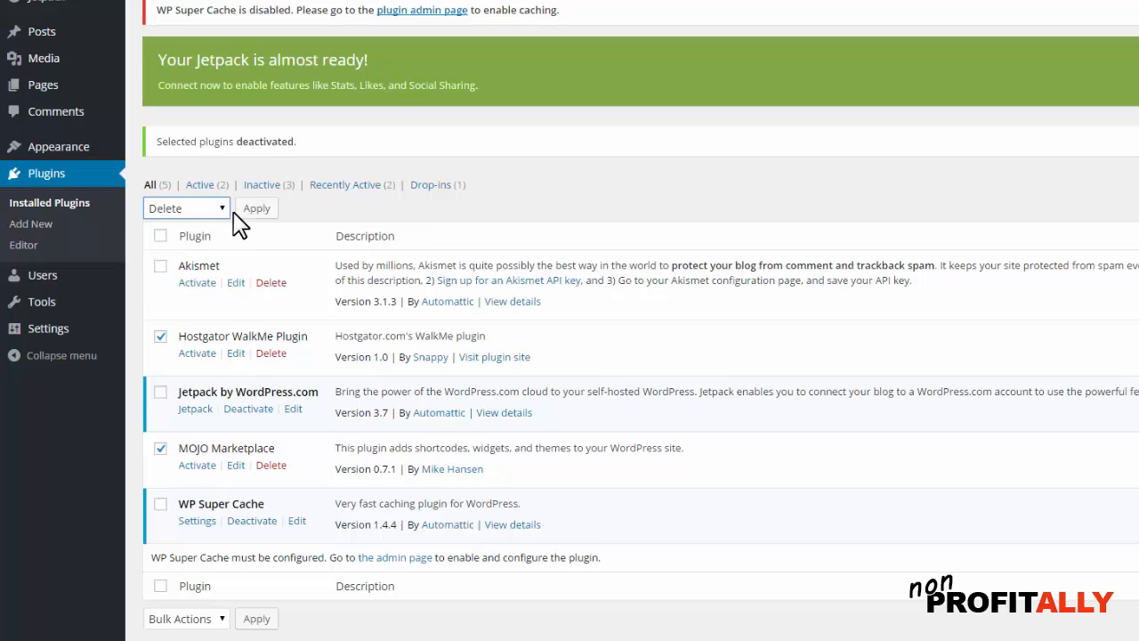
left_click(256, 208)
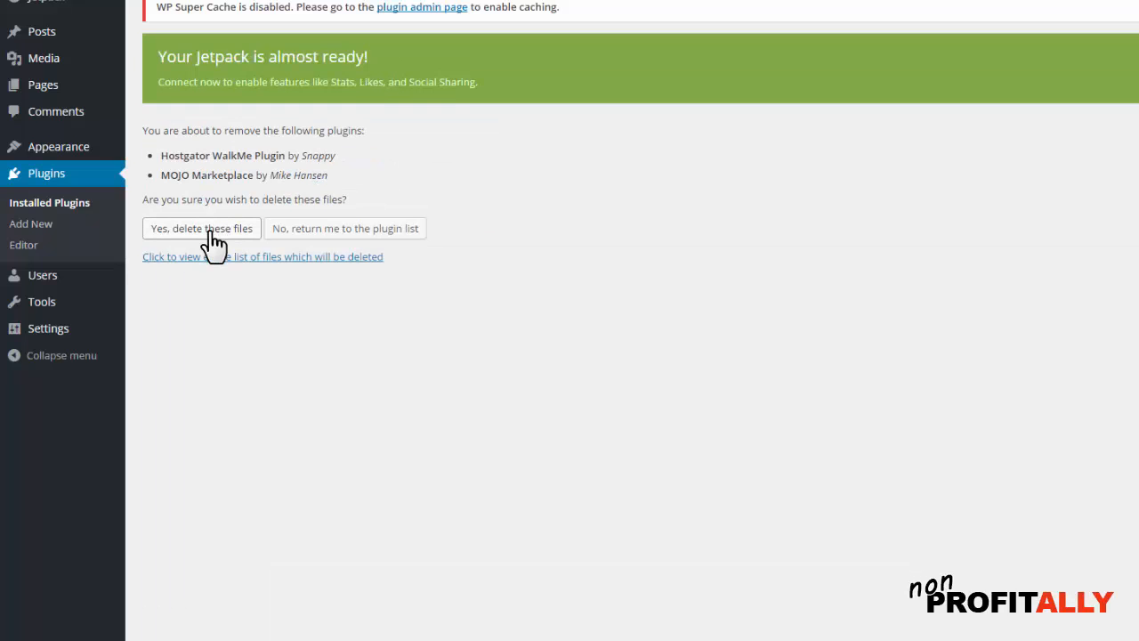
left_click(213, 237)
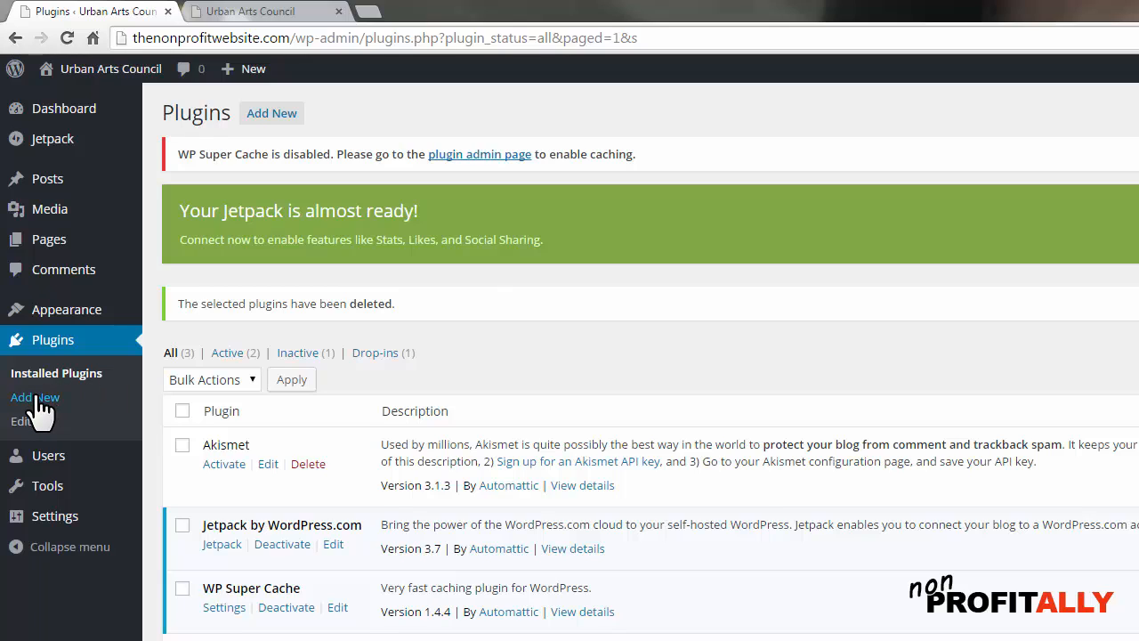
Search the plugin directory for "seamless donations", then install and activate the Seamless Donations plugin
left_click(273, 113)
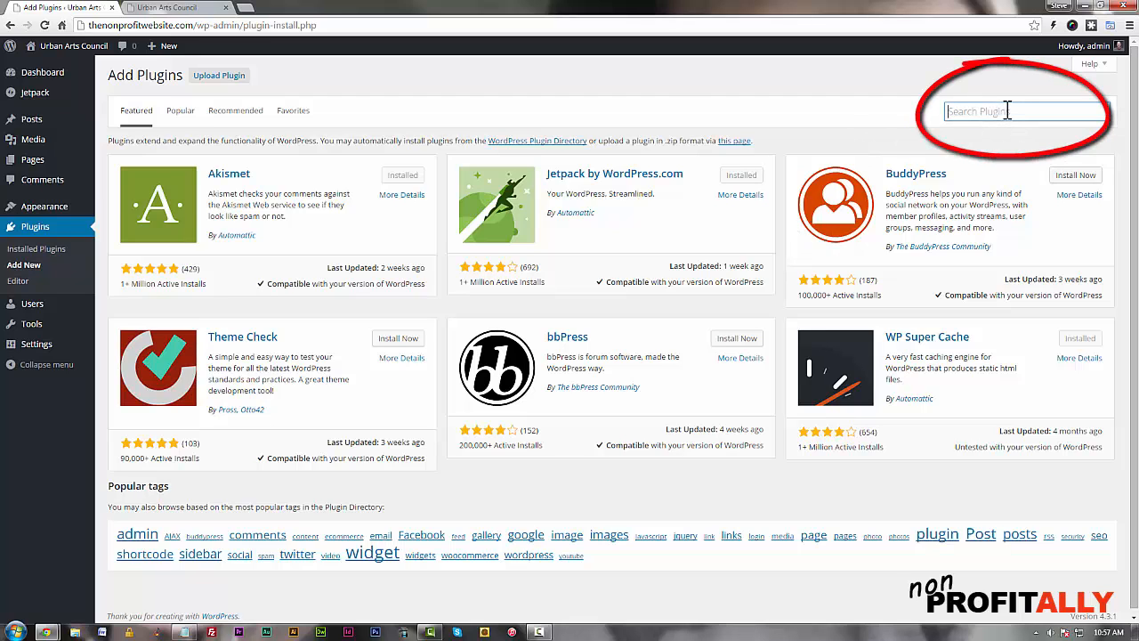
type("seamless donations")
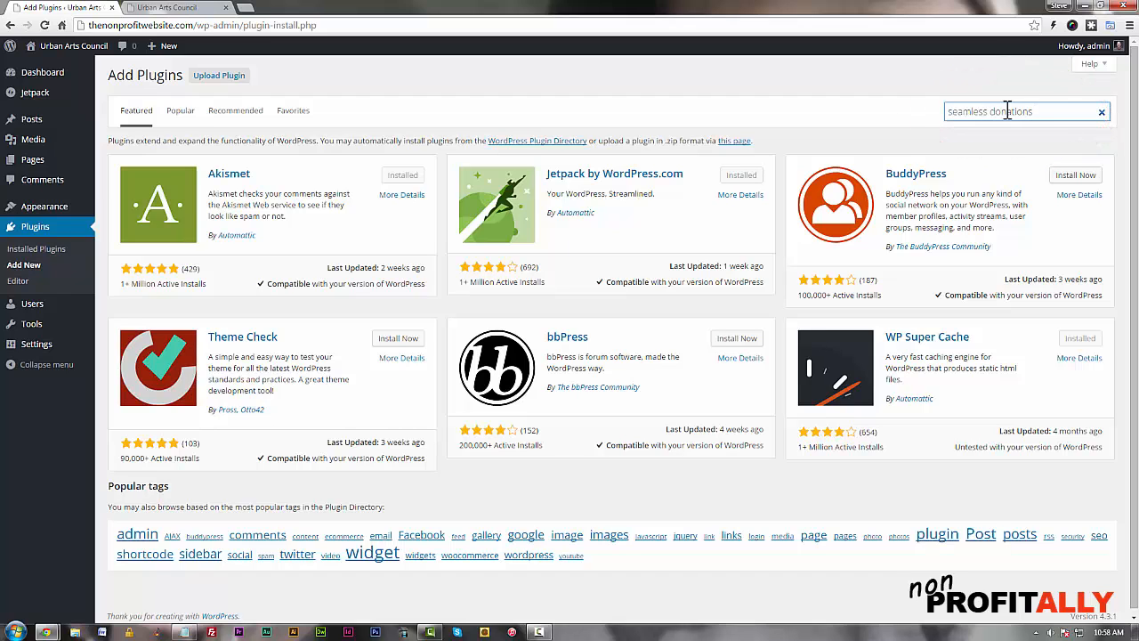
key("Return")
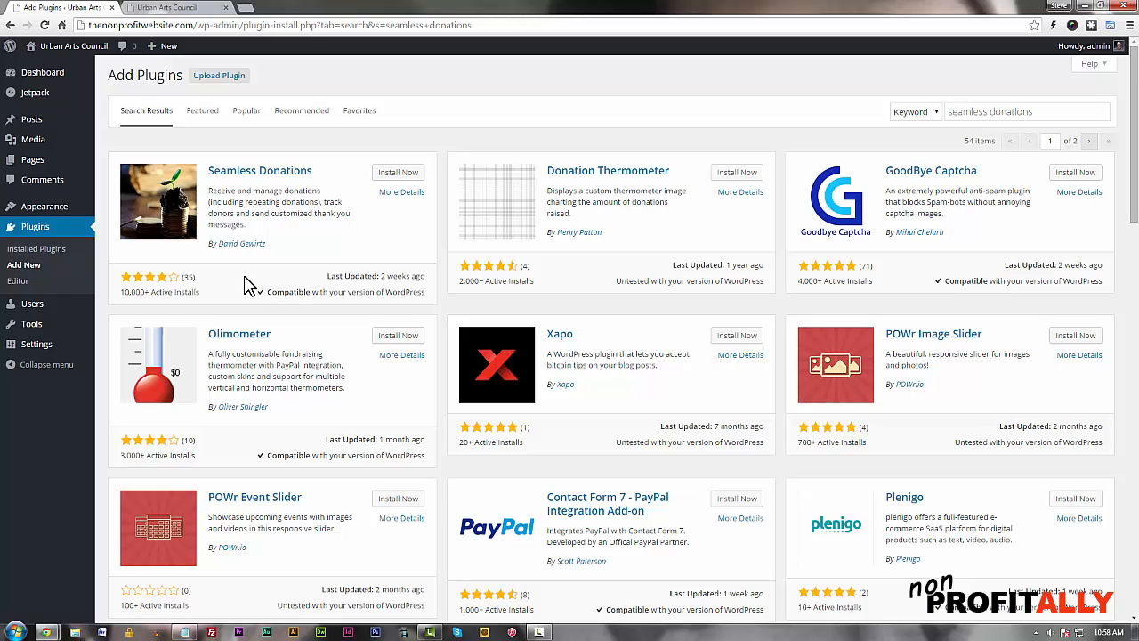
left_click(400, 176)
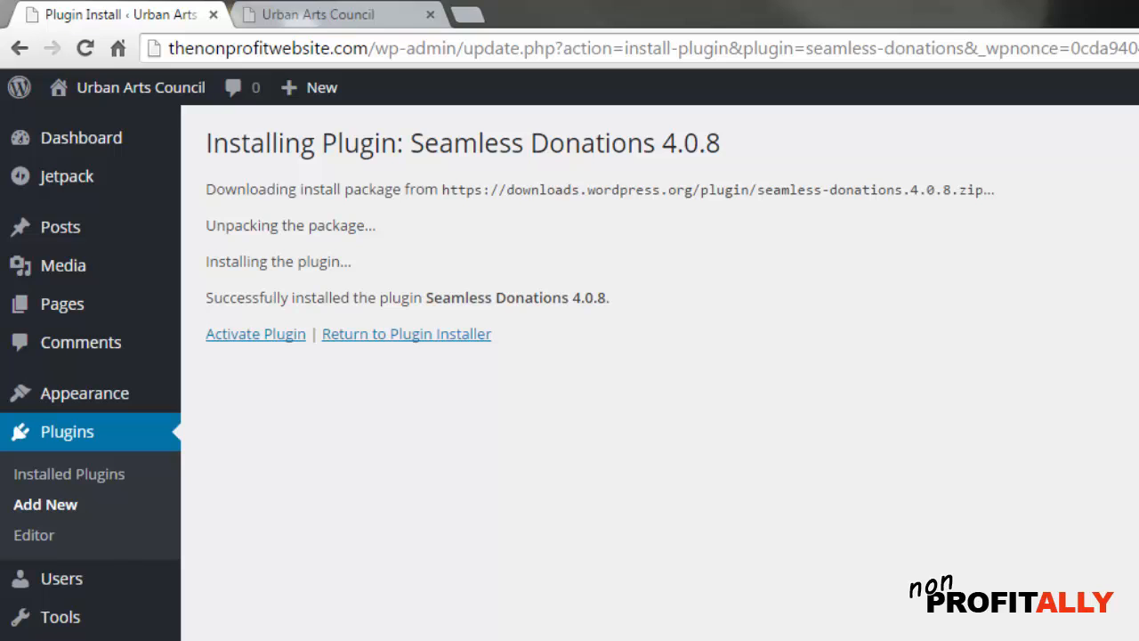
left_click(264, 340)
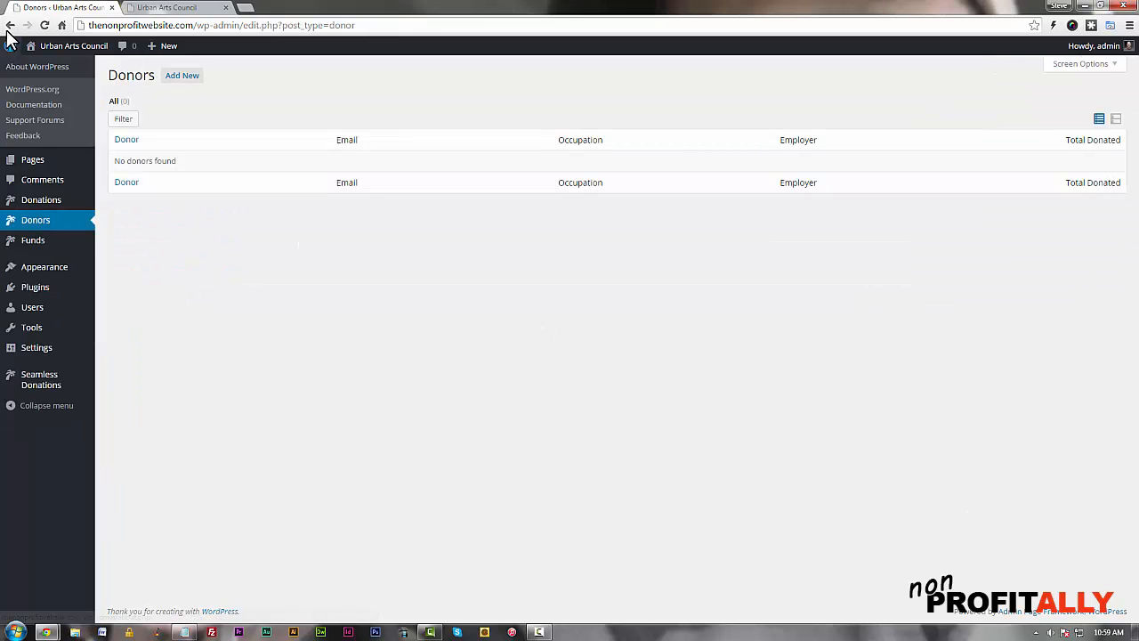
Go back from the donor and donation lists to the plugins list and open the Seamless Donations main page
left_click(27, 92)
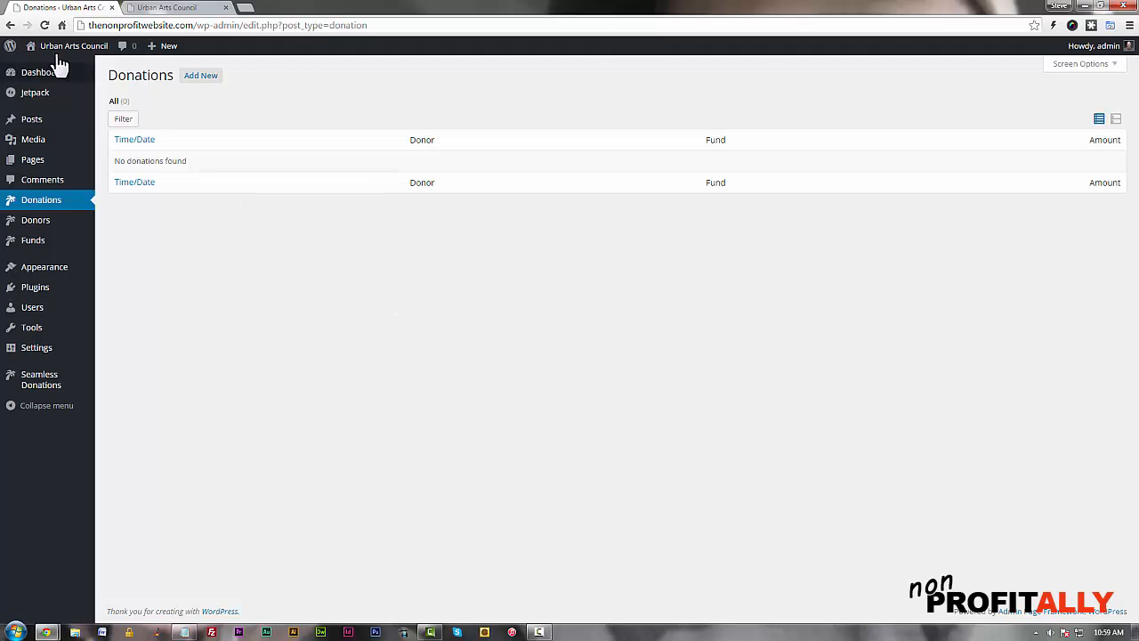
left_click(10, 25)
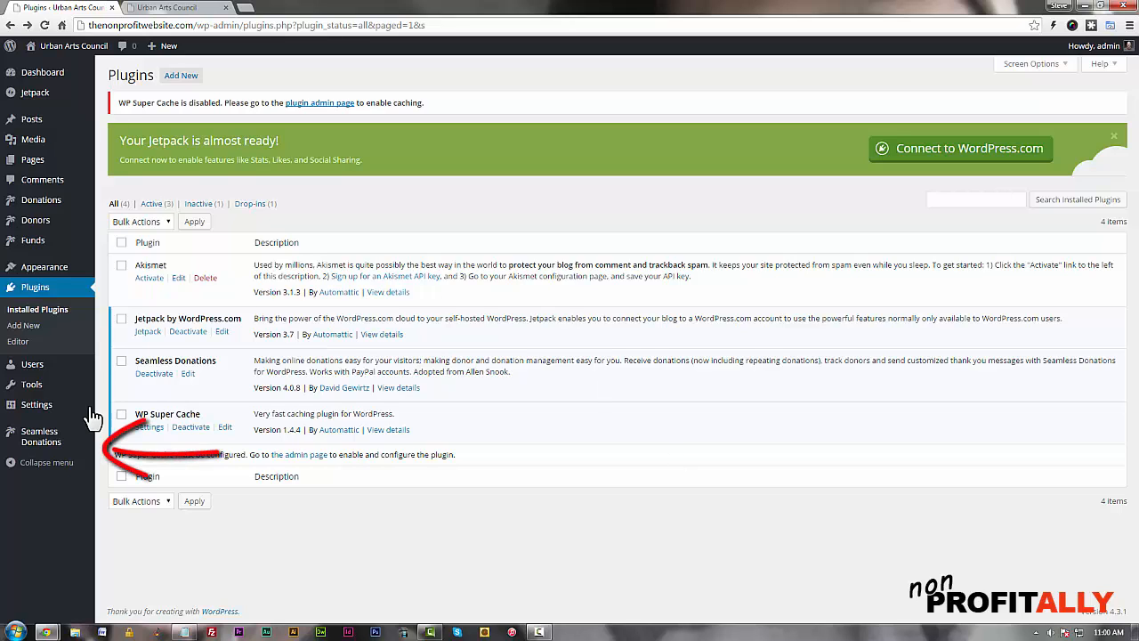
mouse_move(41, 450)
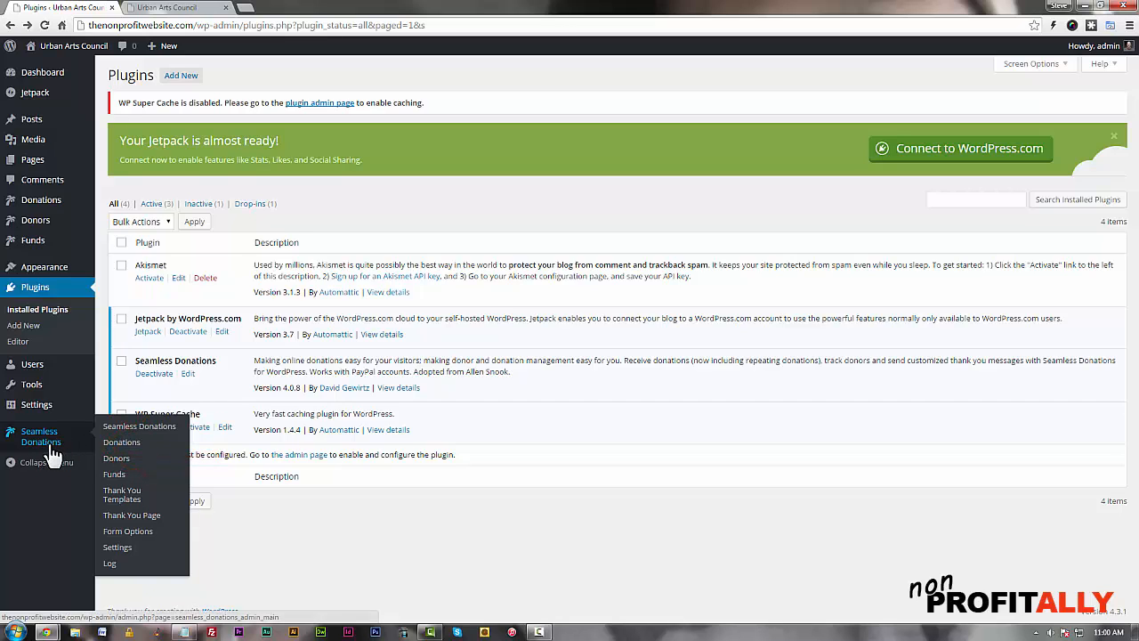
left_click(51, 452)
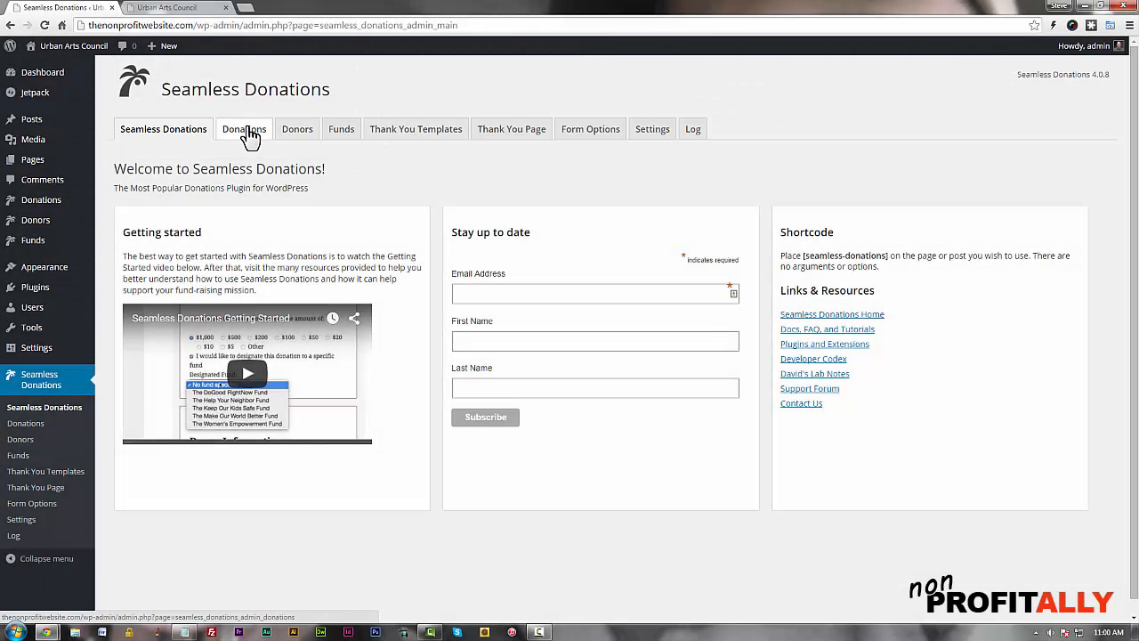
Permanently hide the Donations, Donors and Funds tabs in the Seamless Donations settings
left_click(248, 130)
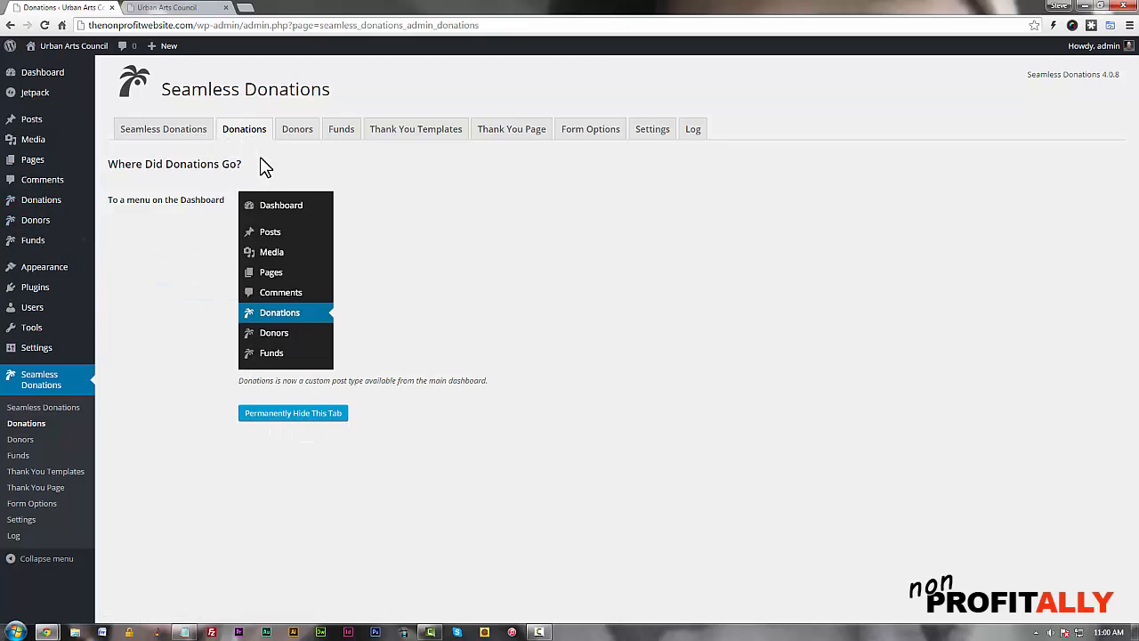
left_click(300, 414)
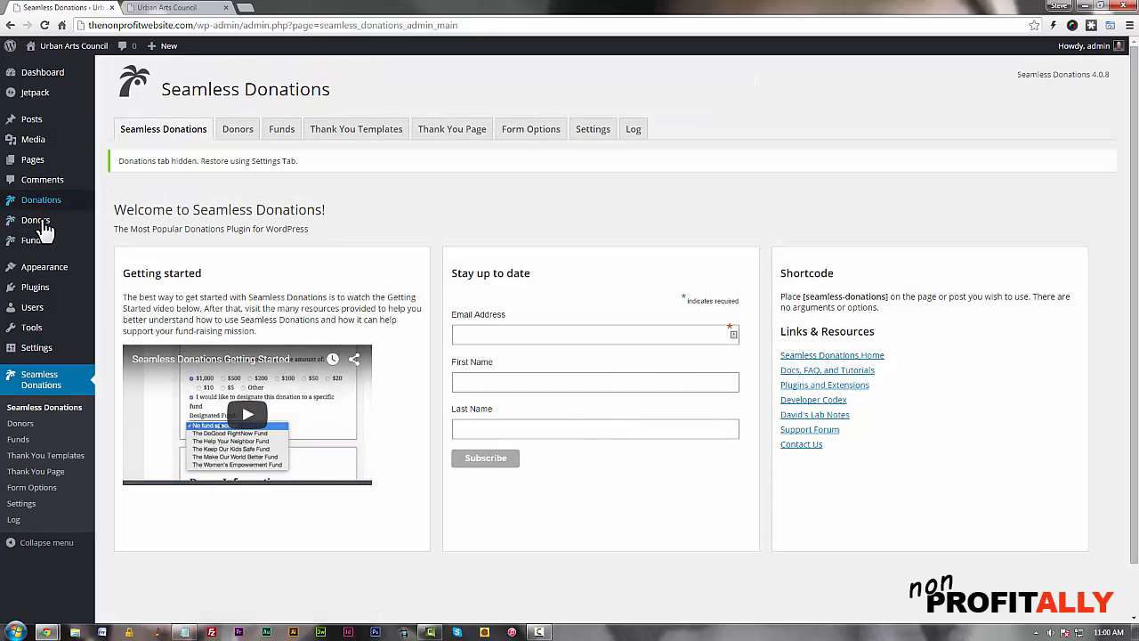
left_click(236, 130)
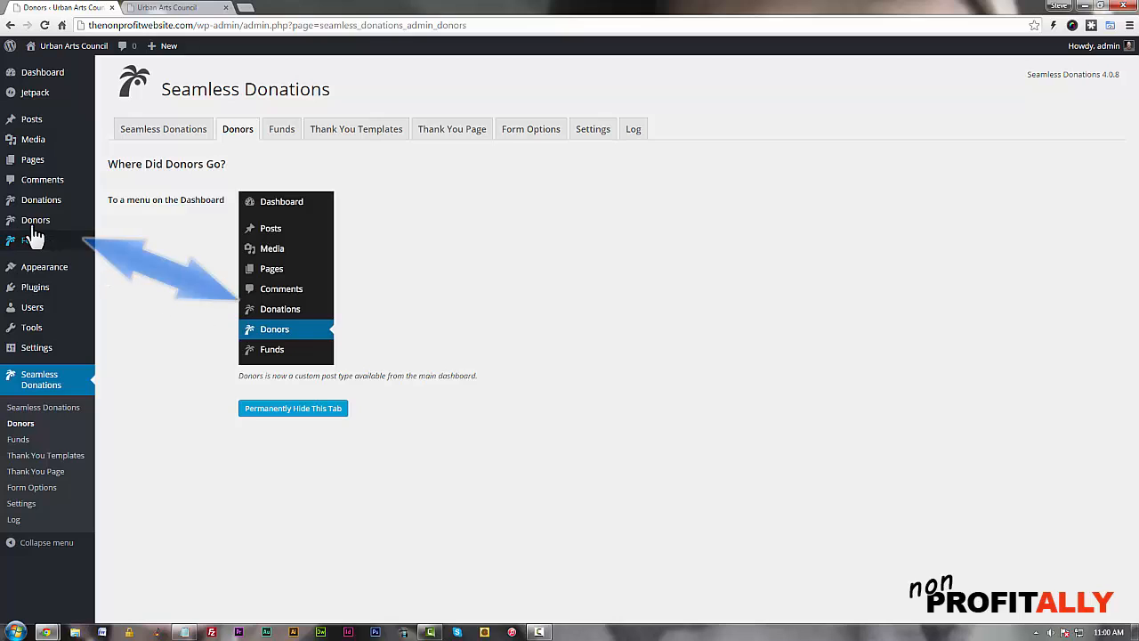
left_click(313, 412)
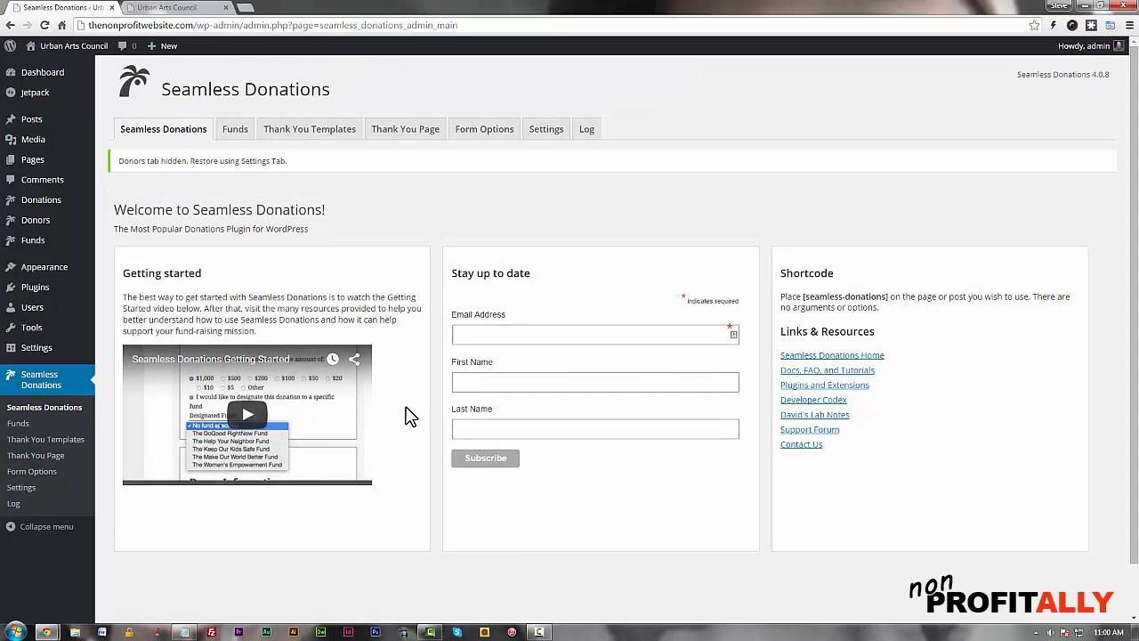
left_click(233, 134)
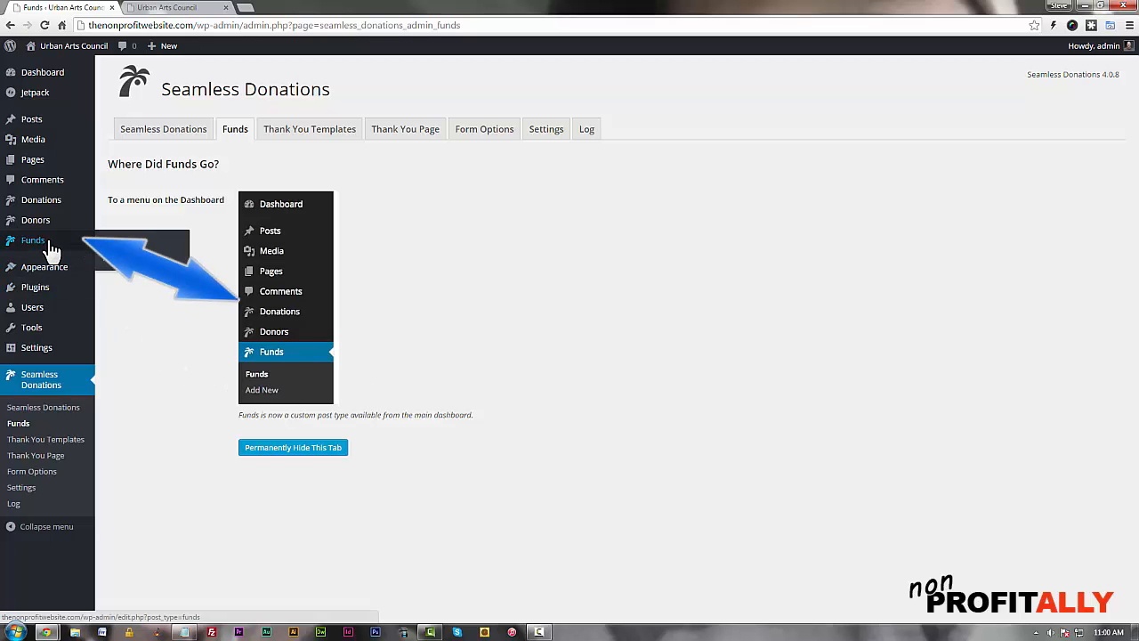
left_click(293, 451)
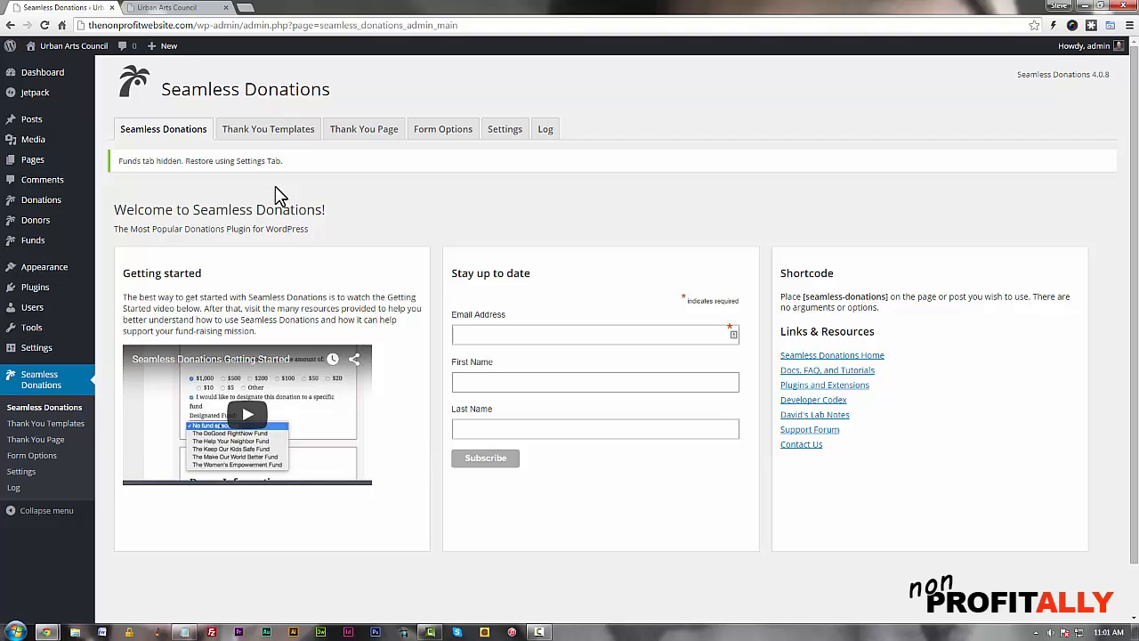
Review the thank-you email template fields from sender name to signature, and the Thank You Page text
left_click(261, 134)
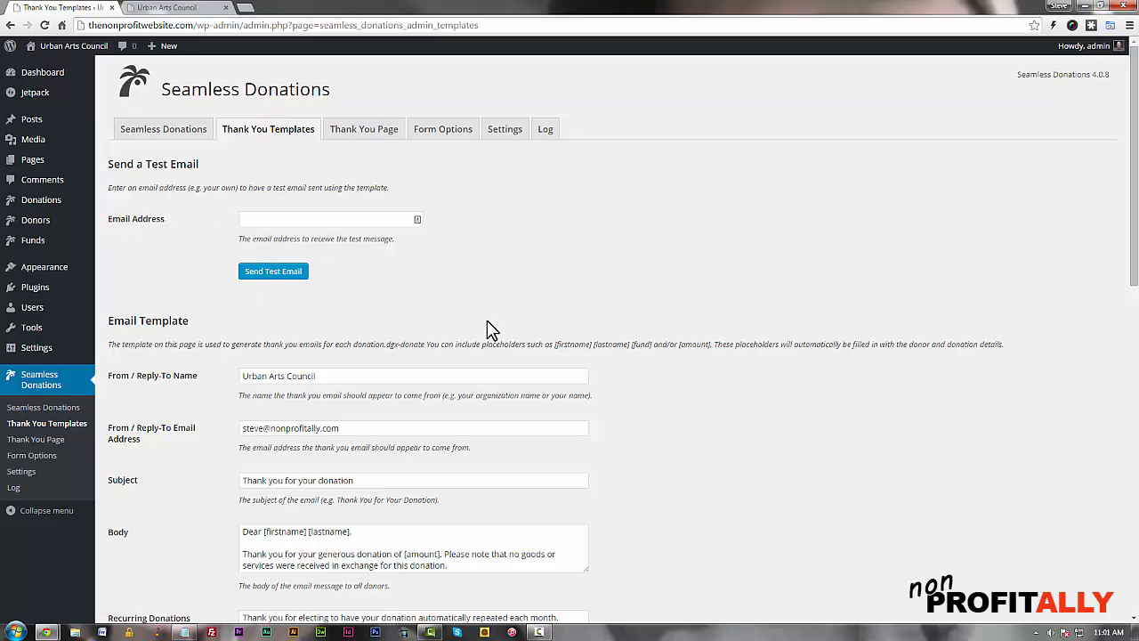
scroll(614, 400, "down", 1)
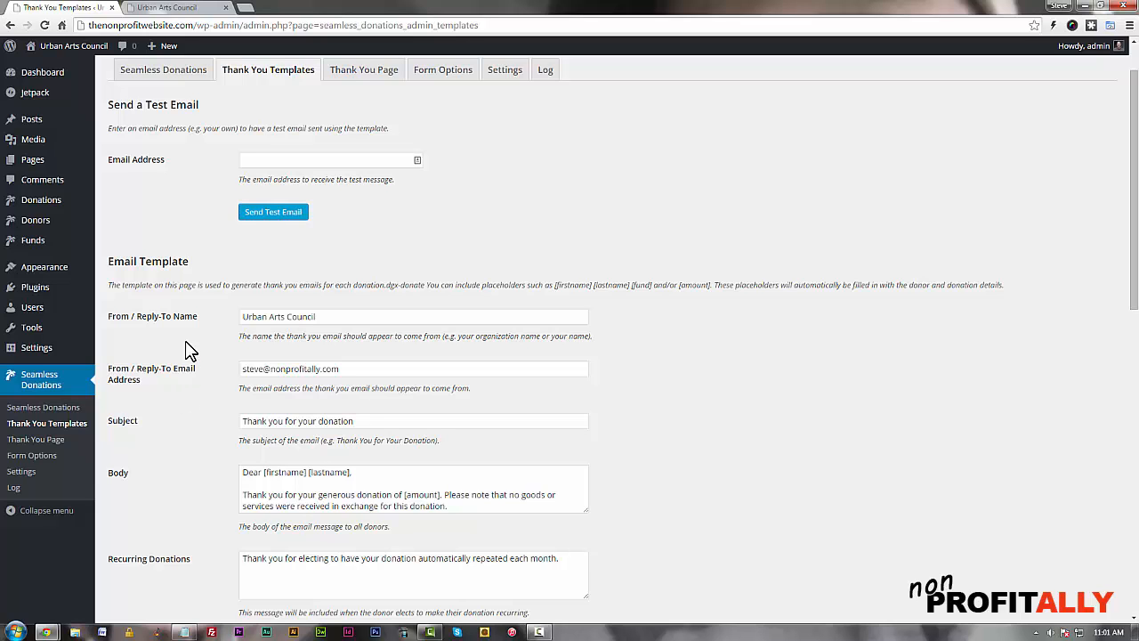
scroll(182, 458, "down", 1)
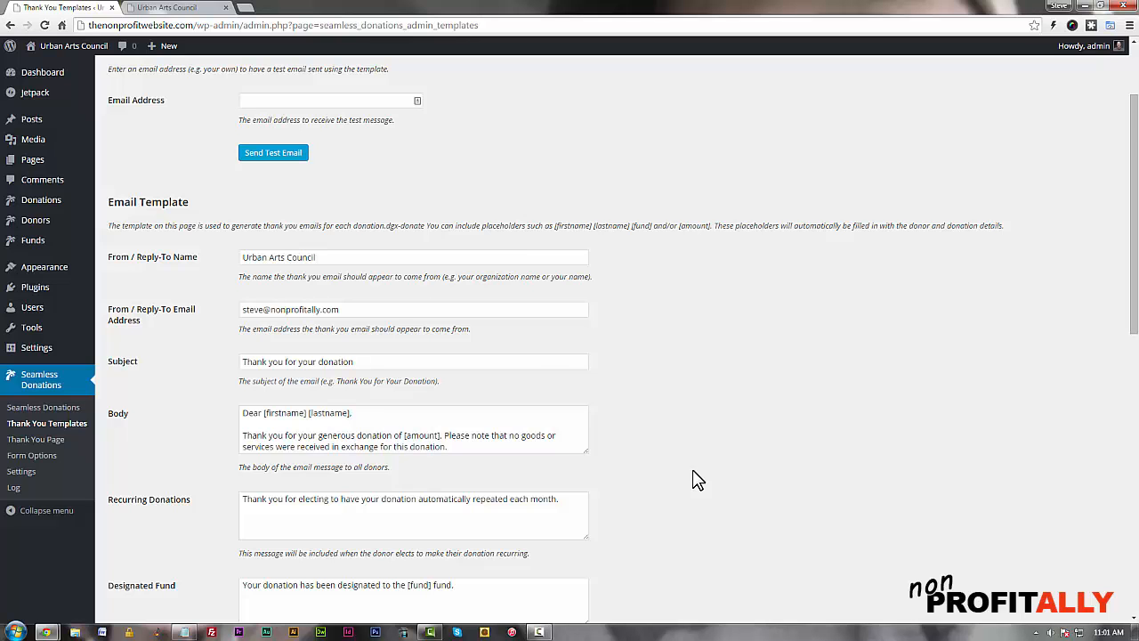
scroll(696, 480, "down", 8)
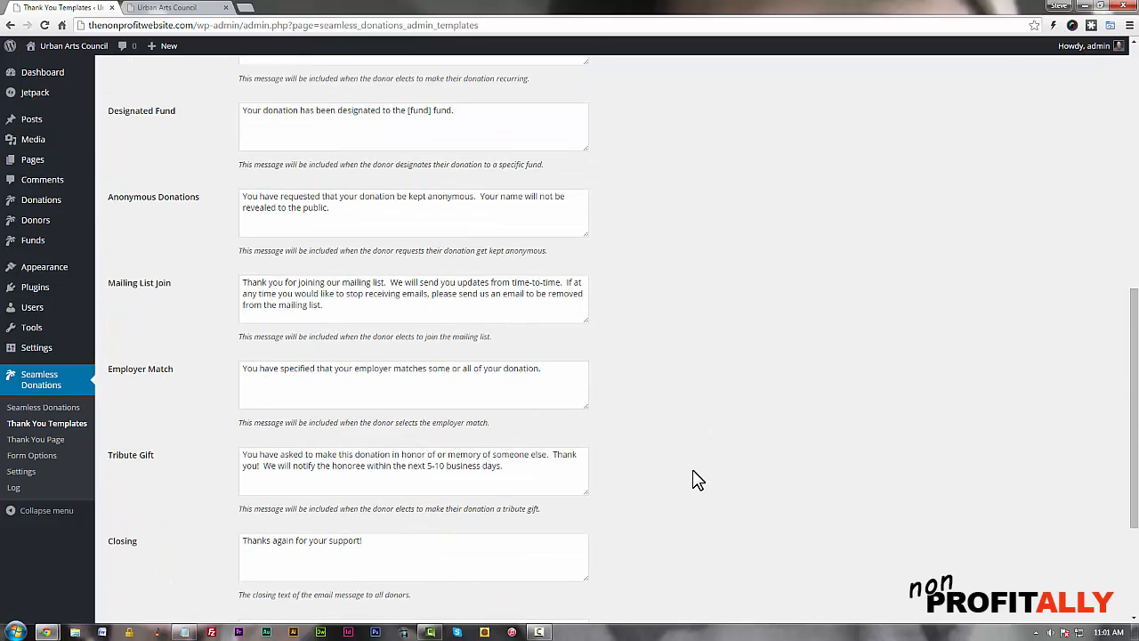
scroll(696, 480, "down", 4)
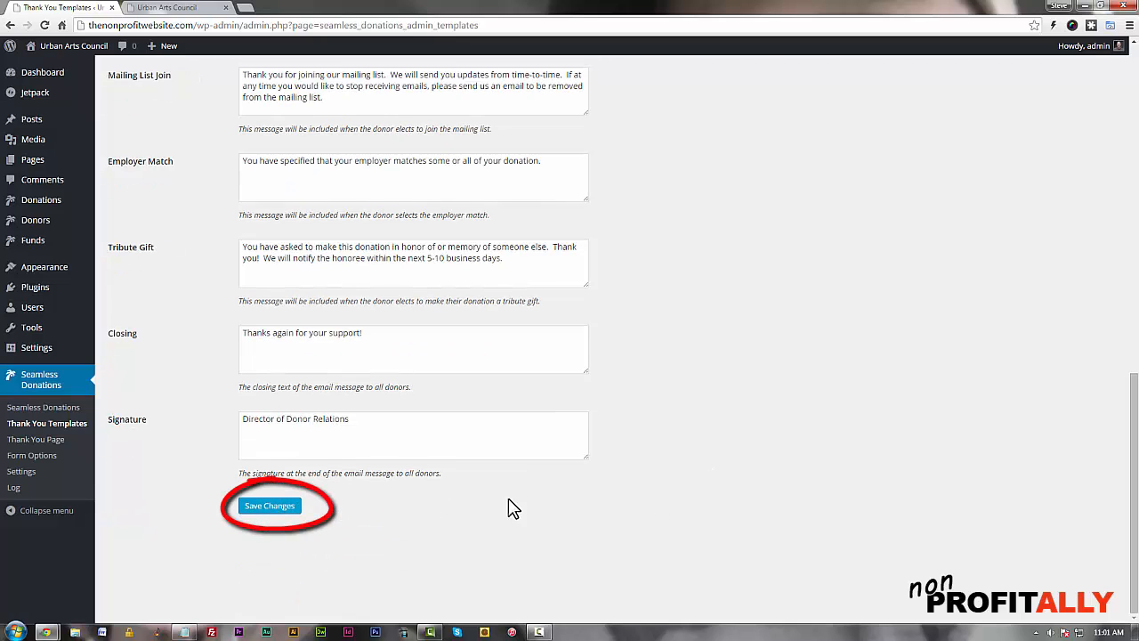
scroll(527, 498, "up", 8)
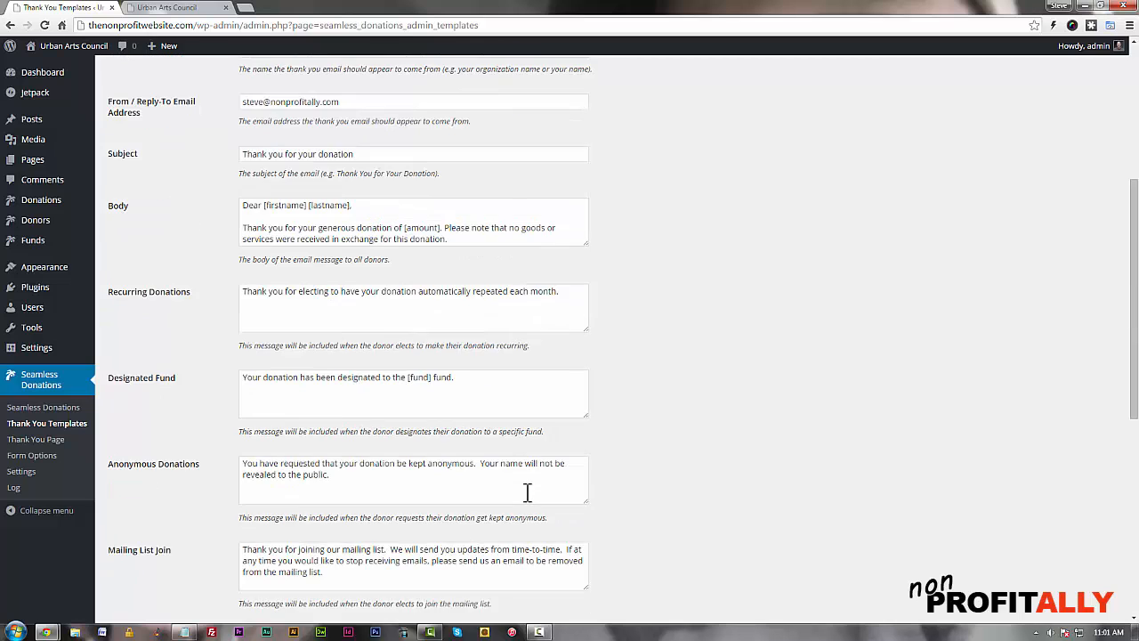
scroll(526, 492, "up", 4)
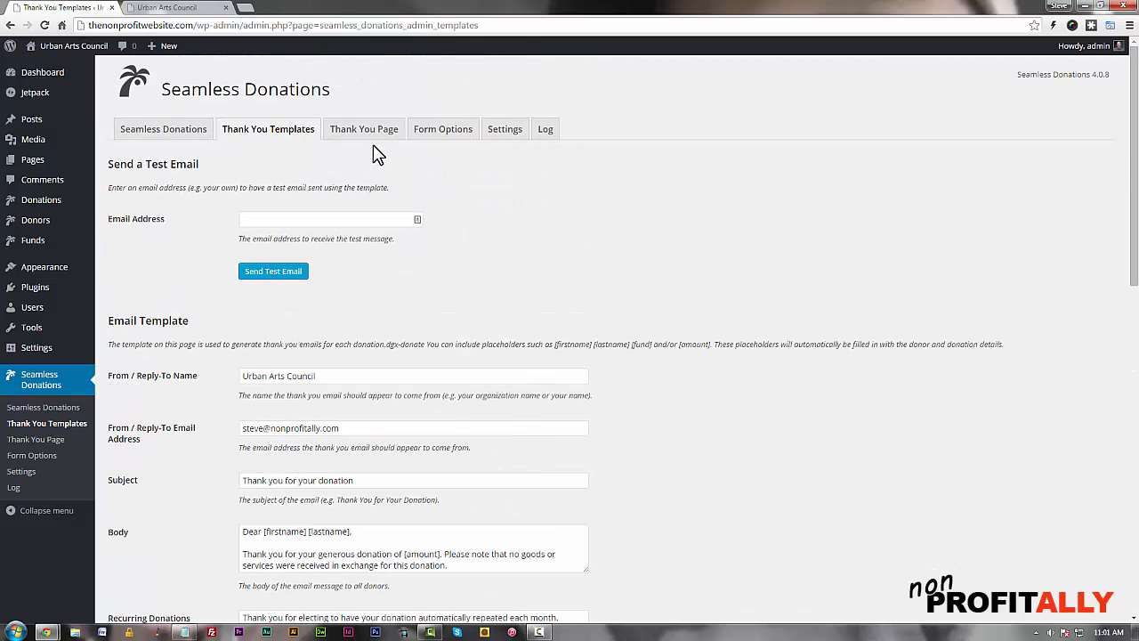
left_click(364, 141)
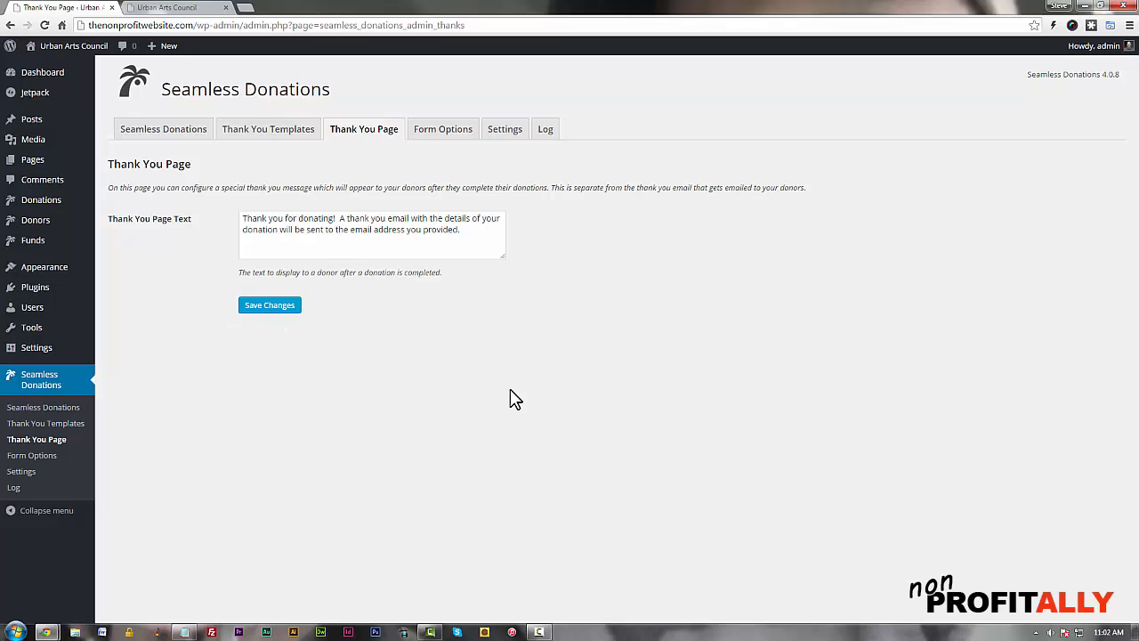
Review the donation form options, covering giving levels, default currency and country, form fields and sections, and form tweaks
left_click(445, 136)
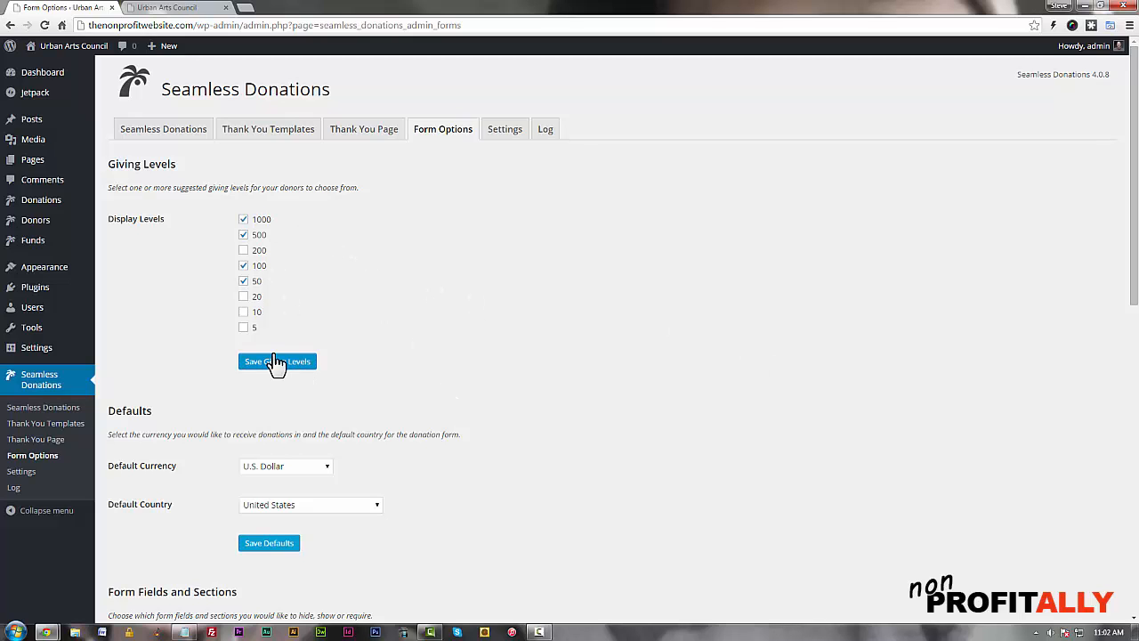
scroll(577, 461, "down", 1)
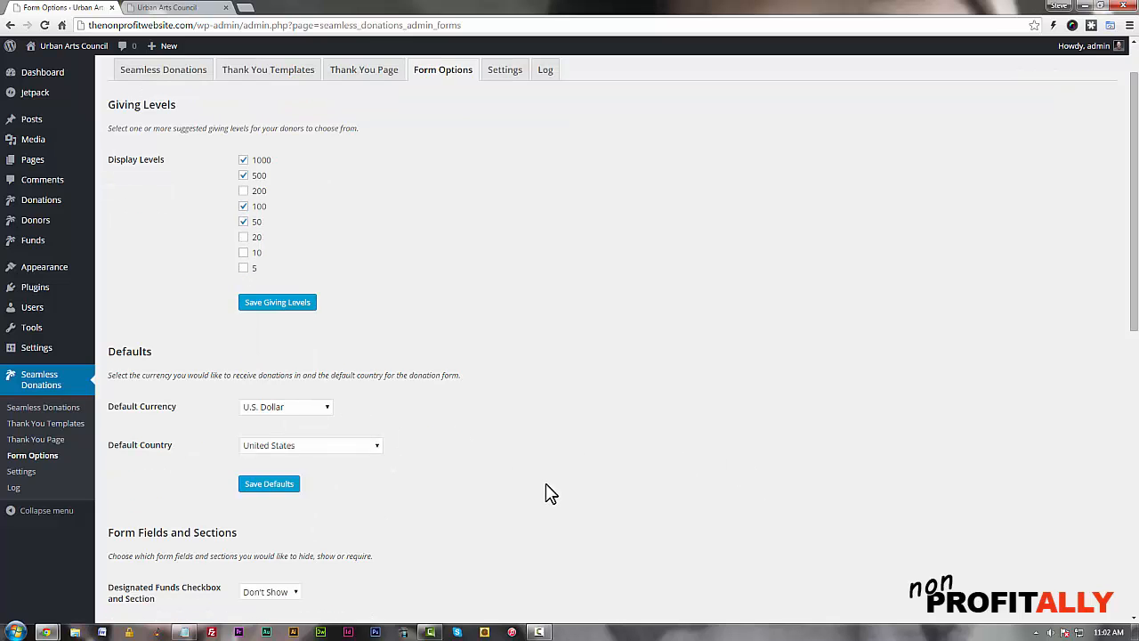
scroll(550, 493, "down", 1)
scroll(550, 494, "down", 5)
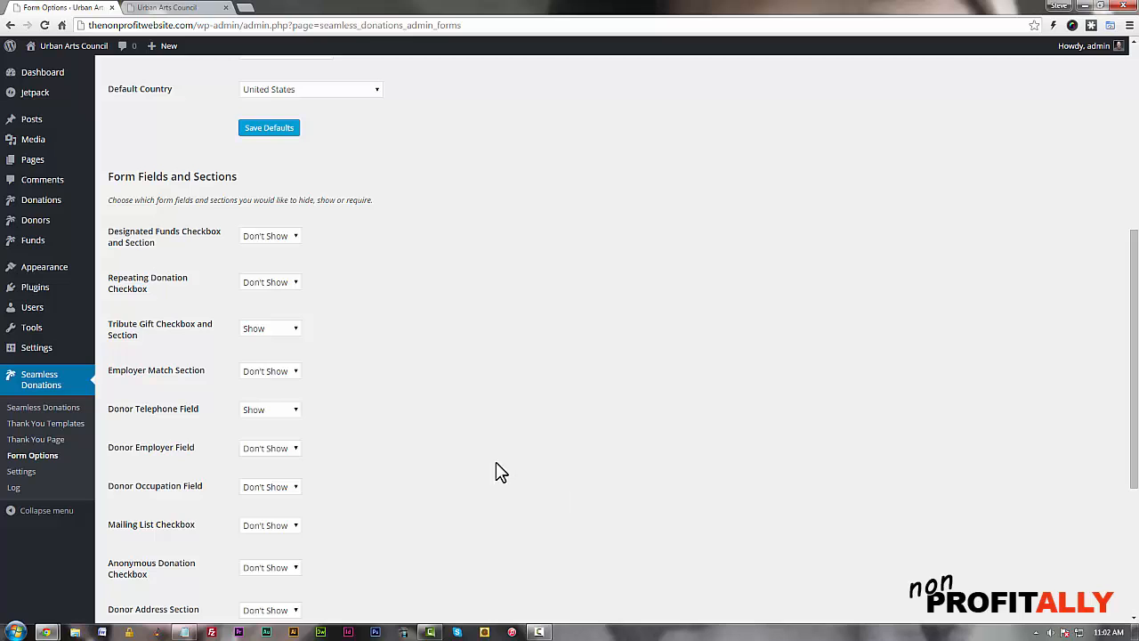
scroll(410, 394, "down", 1)
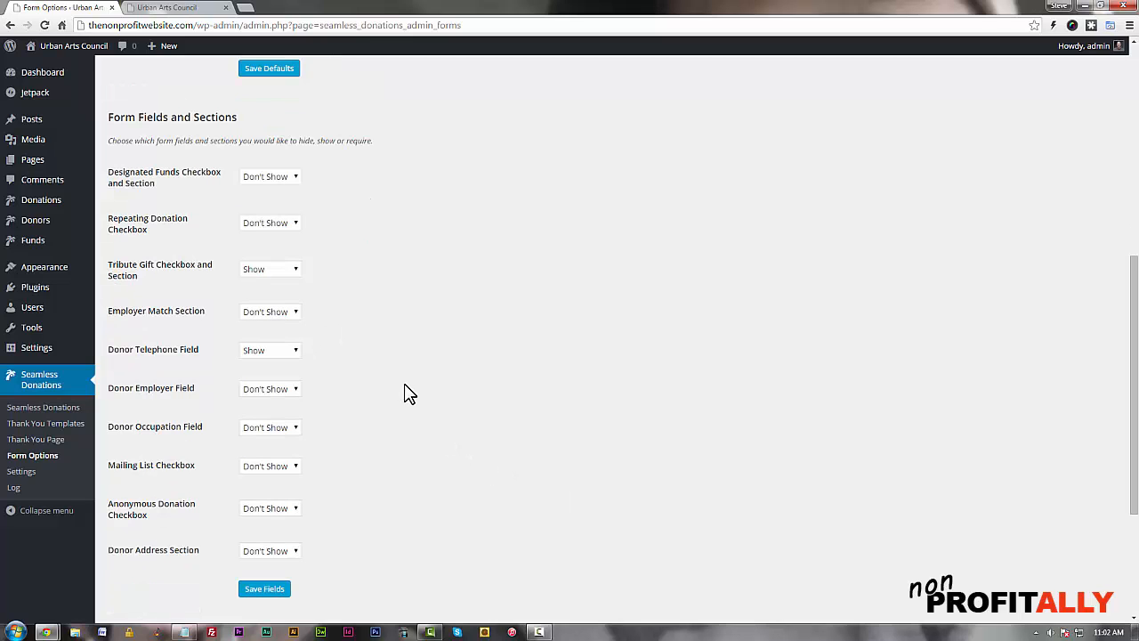
scroll(405, 395, "down", 1)
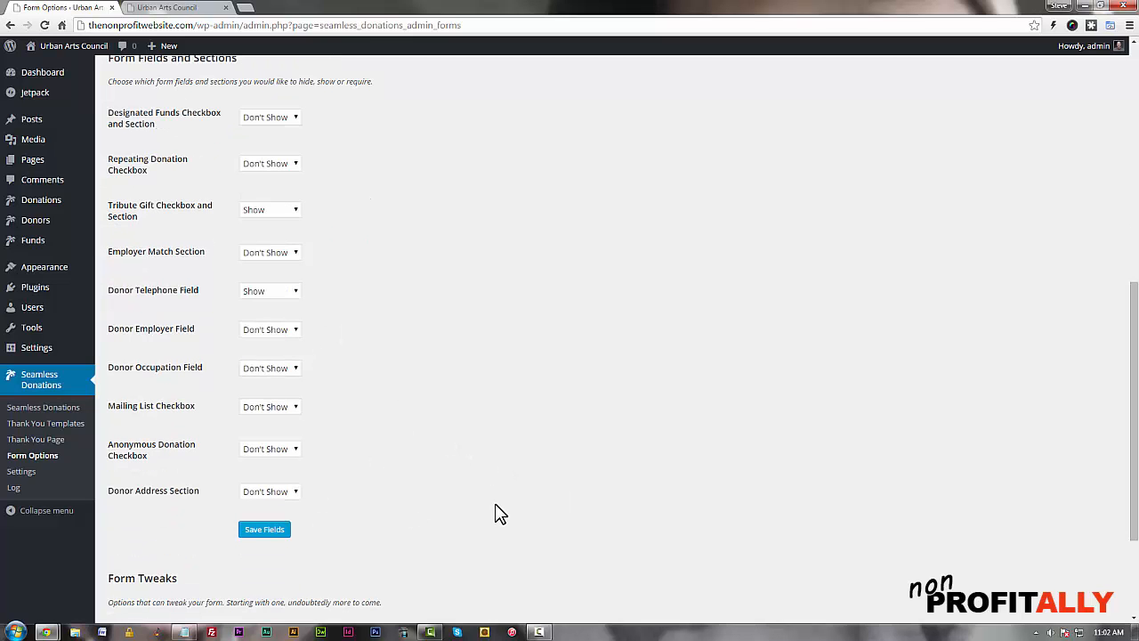
scroll(499, 513, "down", 3)
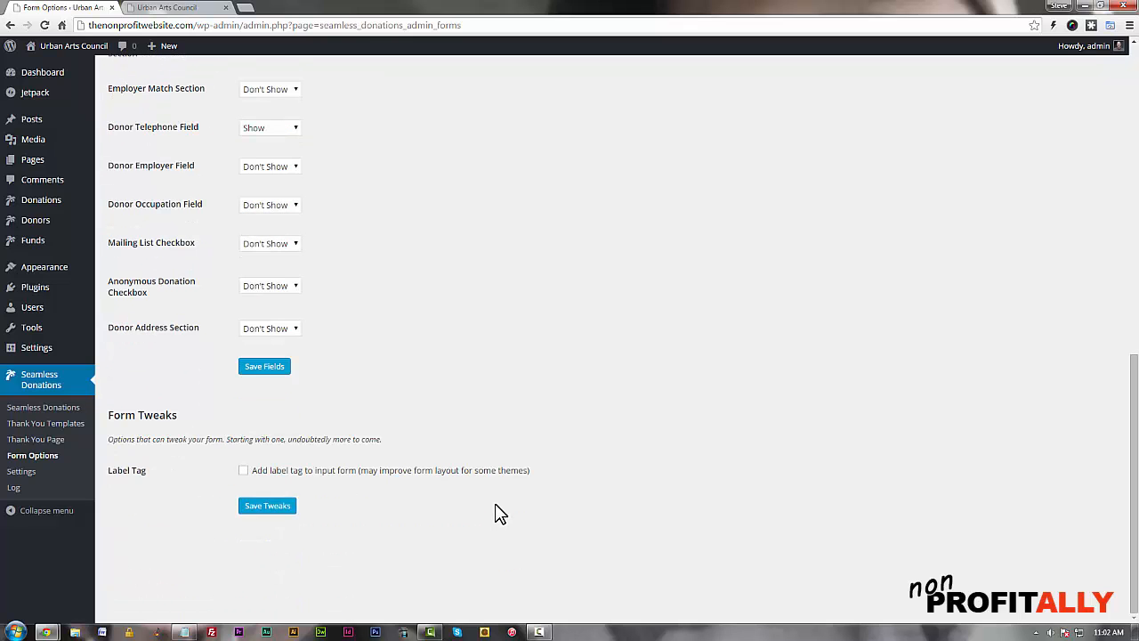
scroll(499, 514, "up", 9)
scroll(500, 514, "up", 3)
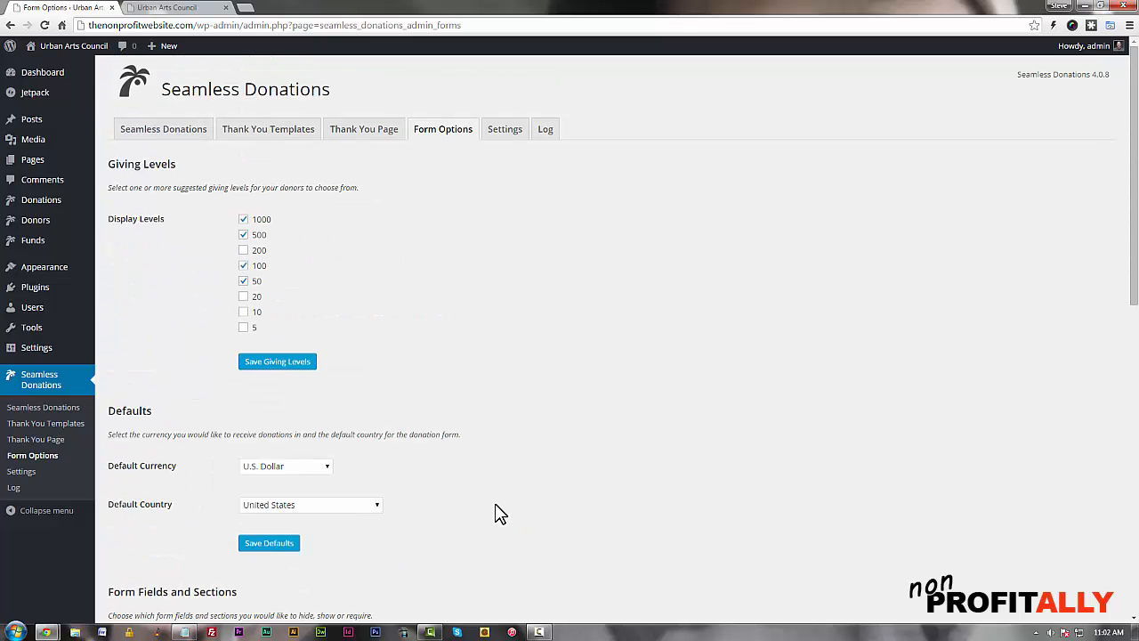
Examine the Seamless Donations settings for notification emails, PayPal, hidden tabs and debug mode
left_click(503, 132)
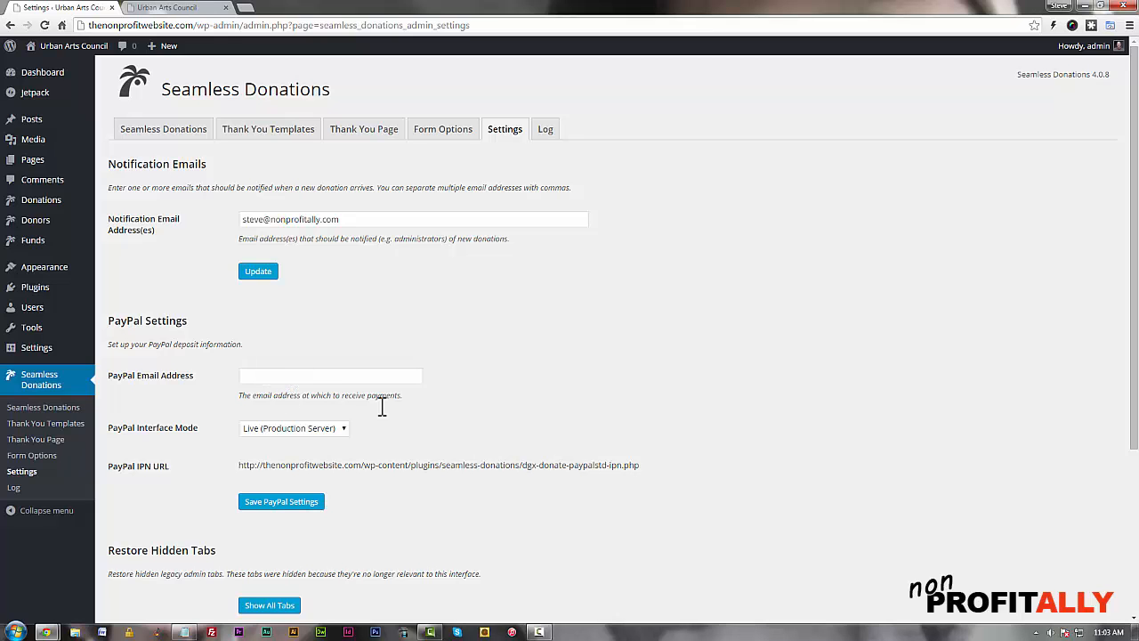
scroll(449, 537, "down", 3)
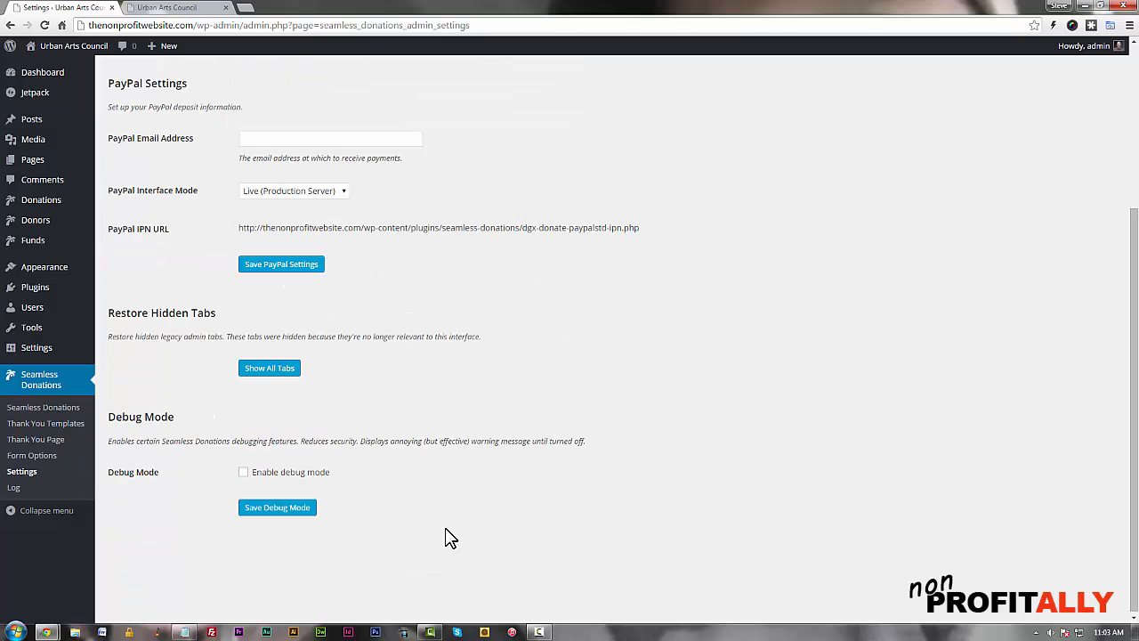
scroll(450, 537, "up", 3)
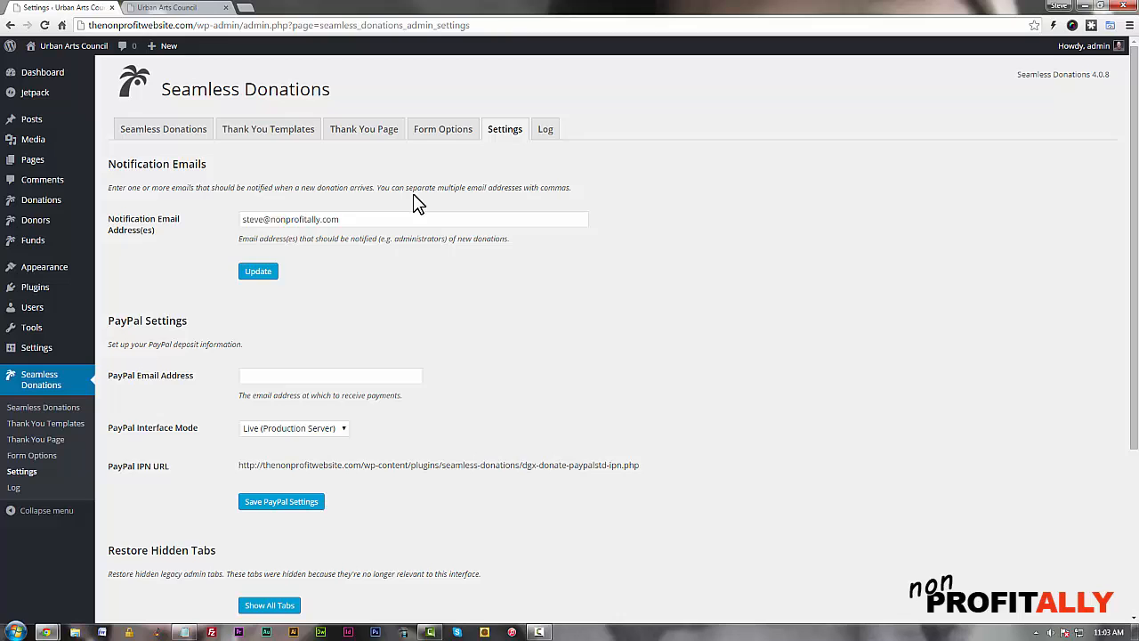
Copy the [seamless-donations] shortcode from the plugin's main page
left_click(169, 133)
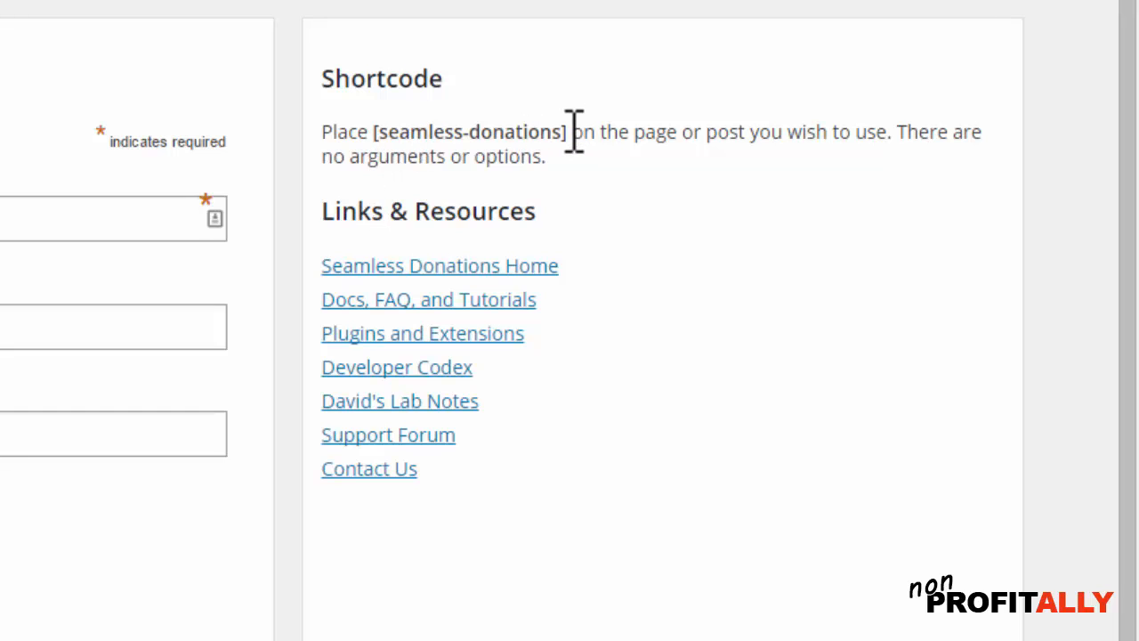
left_click_drag(567, 130, 372, 126)
key("ctrl+c")
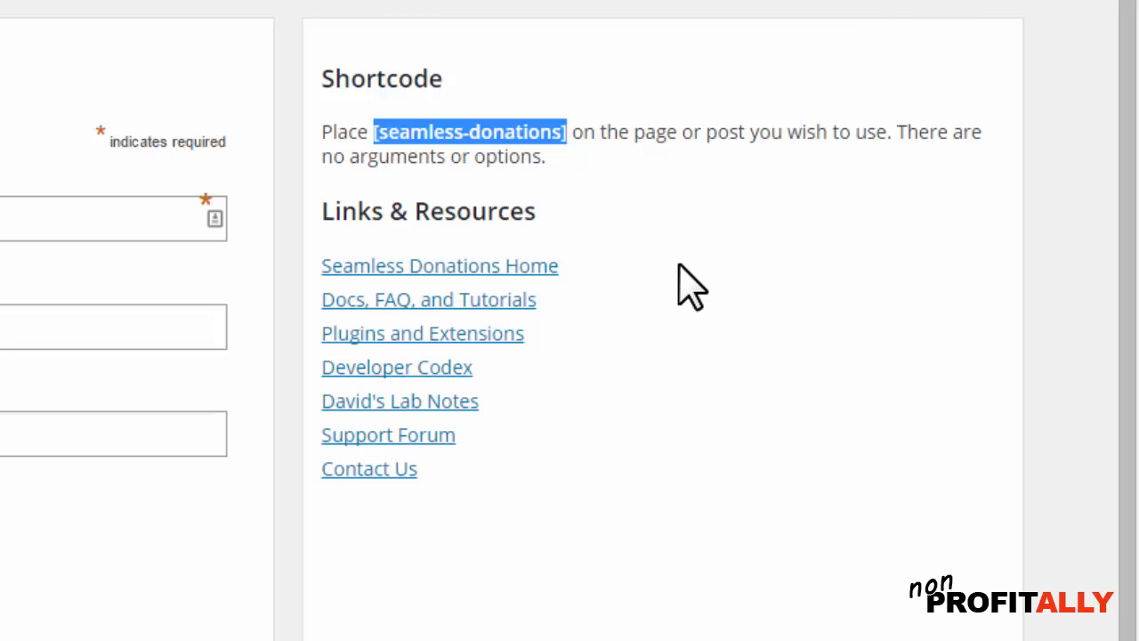
right_click(457, 129)
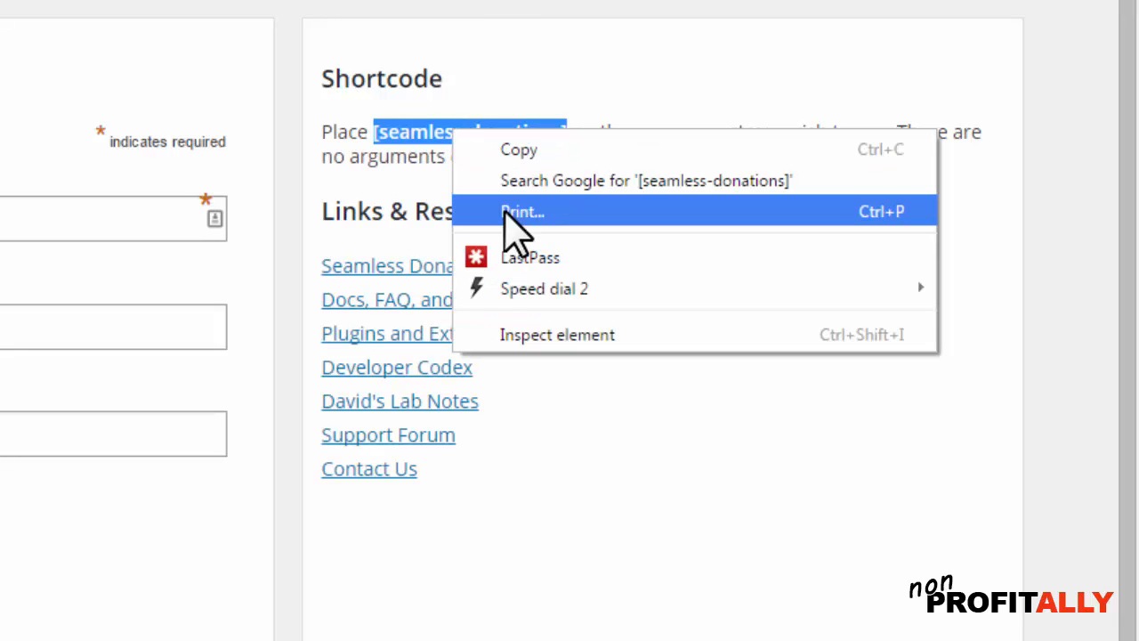
left_click(448, 73)
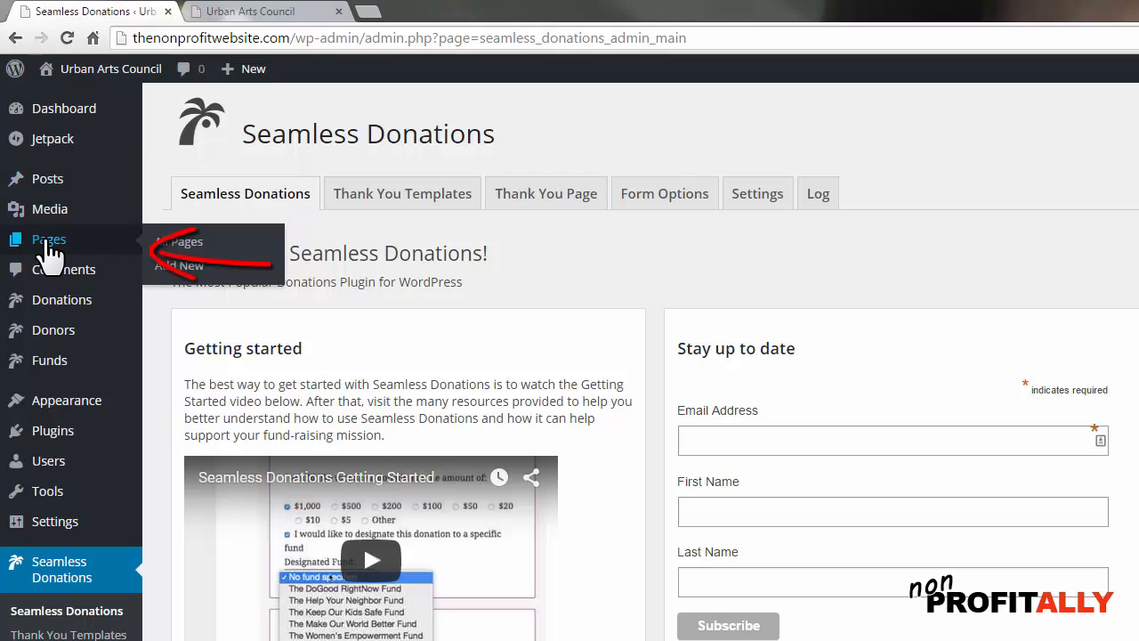
Create and publish a new page titled "Donations" containing the copied [seamless-donations] shortcode
left_click(47, 242)
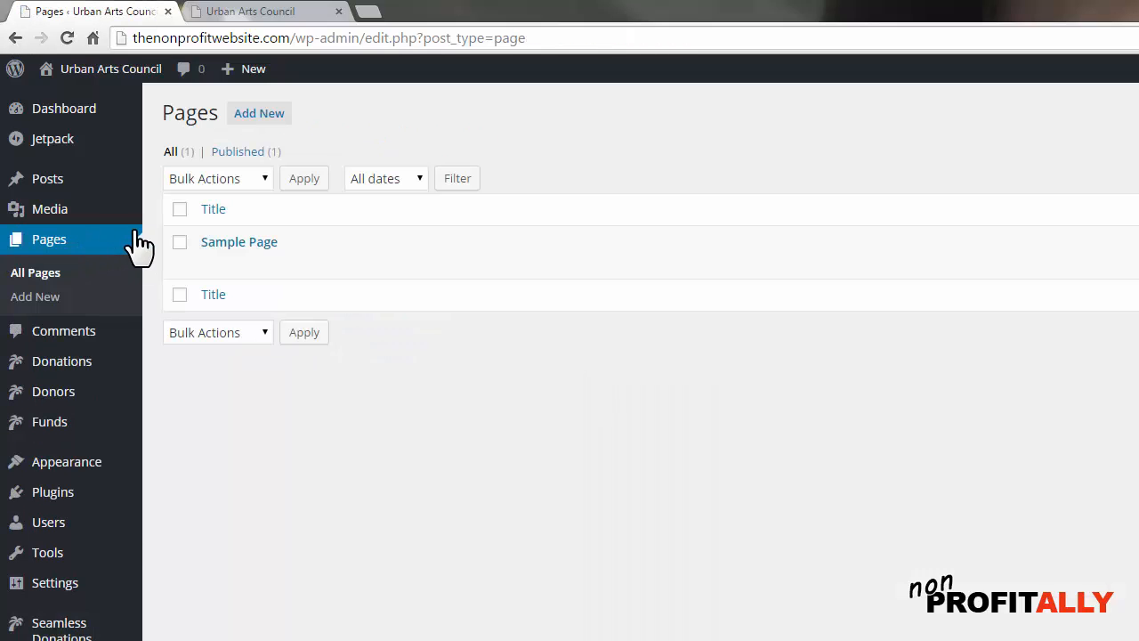
mouse_move(217, 259)
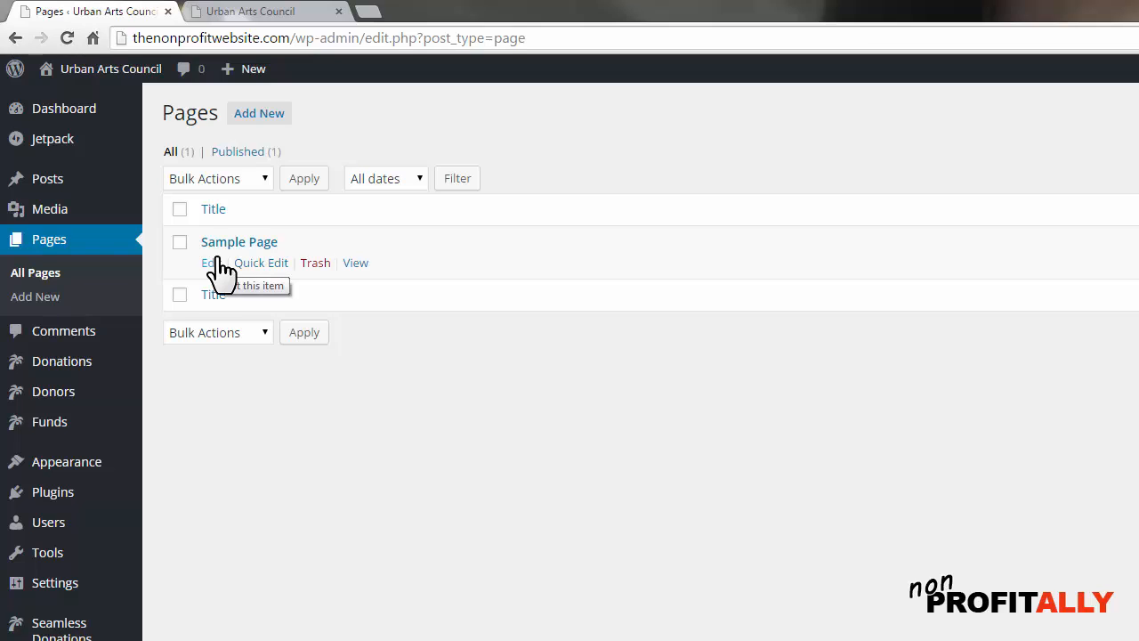
left_click(259, 112)
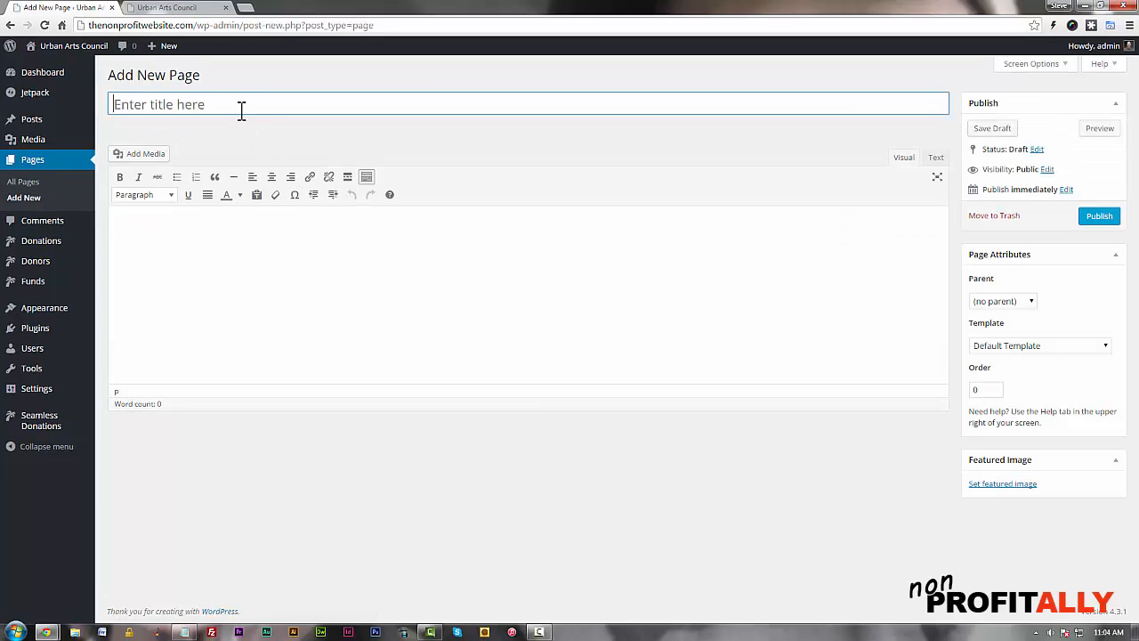
type("Donations")
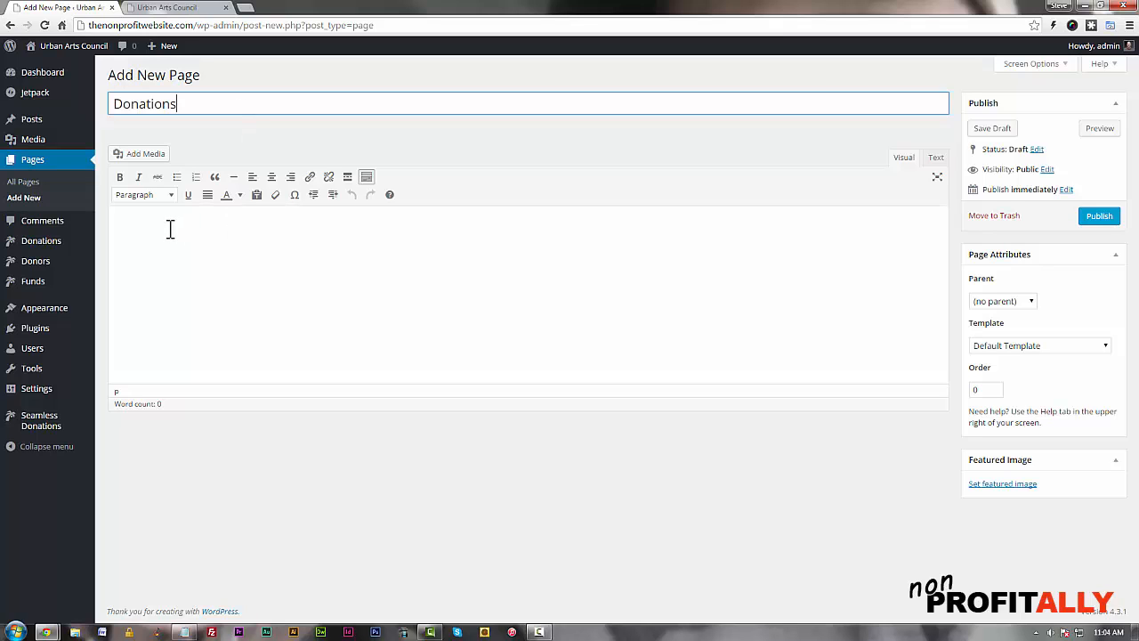
left_click(320, 247)
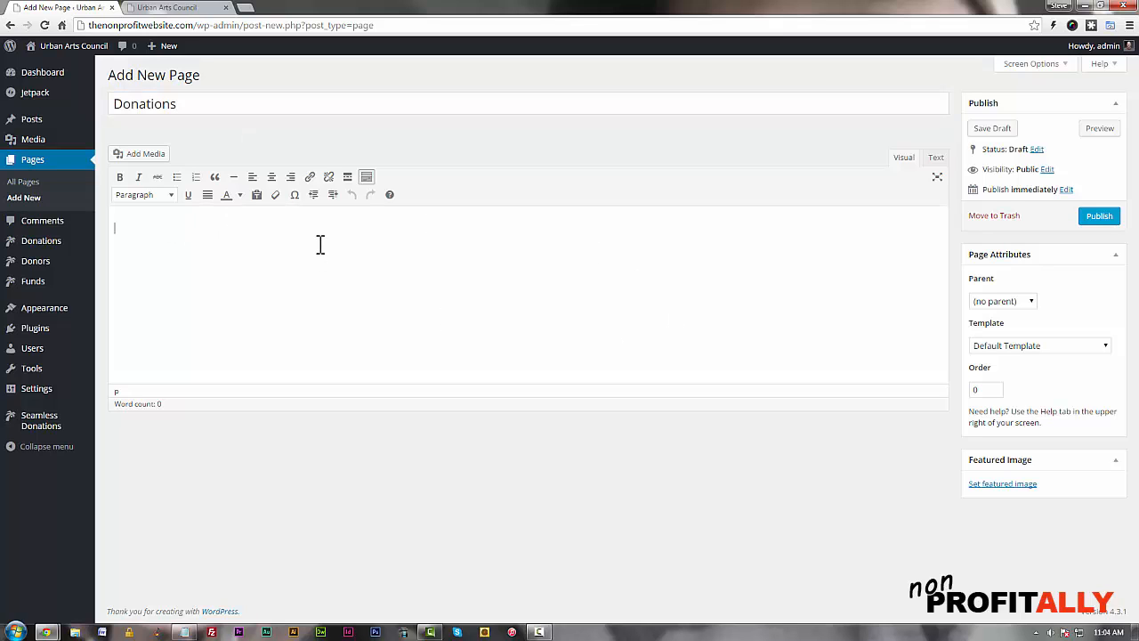
key("ctrl+v")
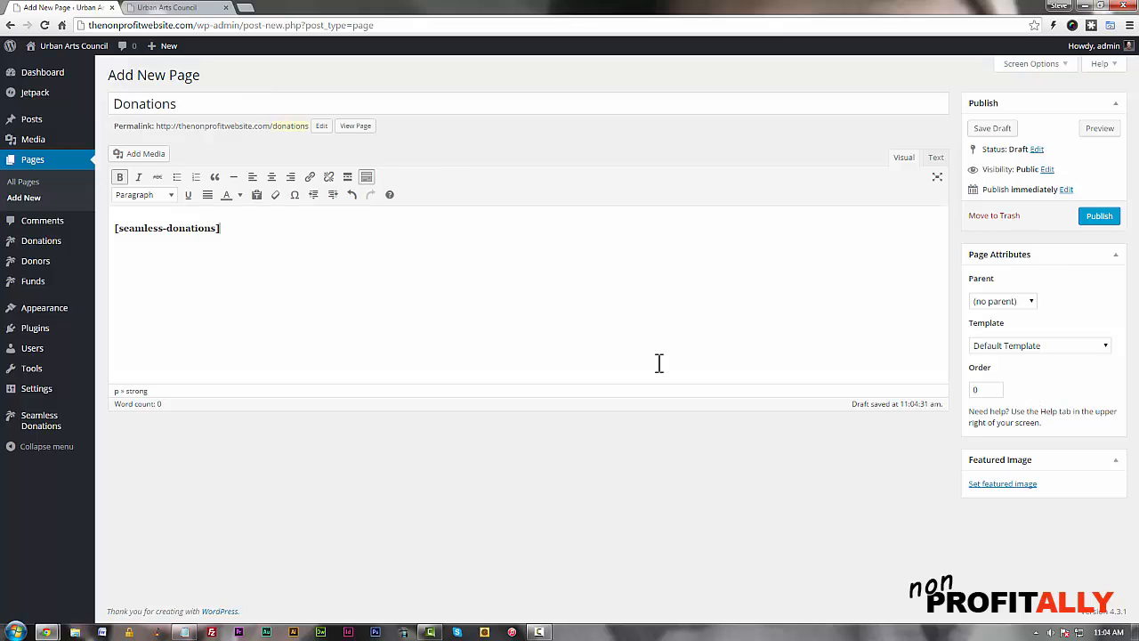
left_click(1099, 217)
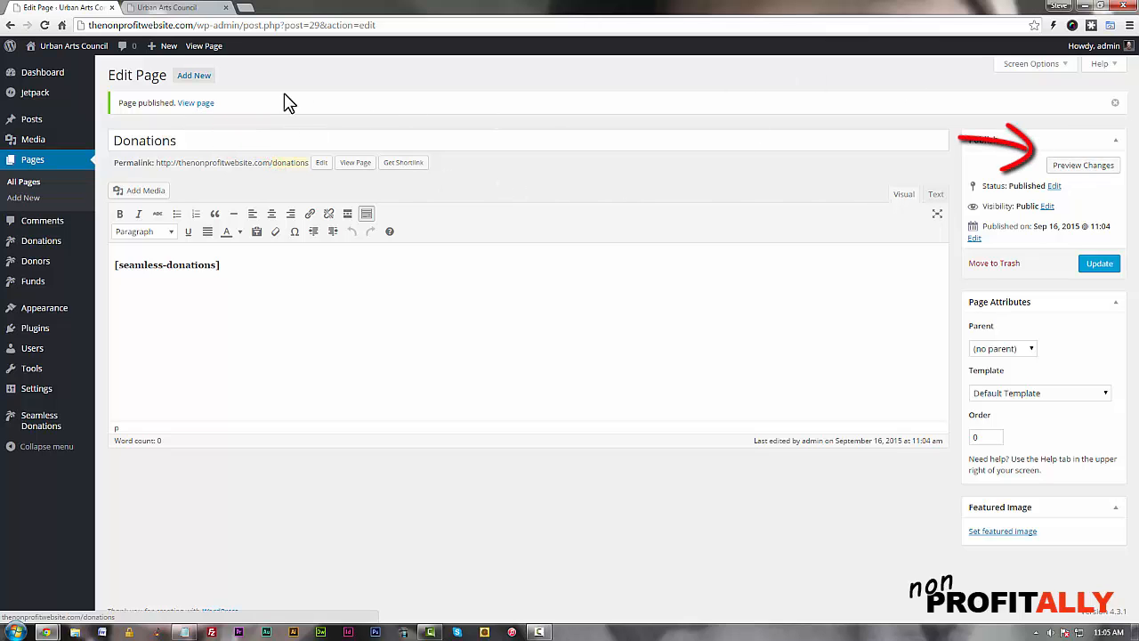
Open the published Donations page in a new browser tab and switch to it
right_click(198, 103)
left_click(211, 113)
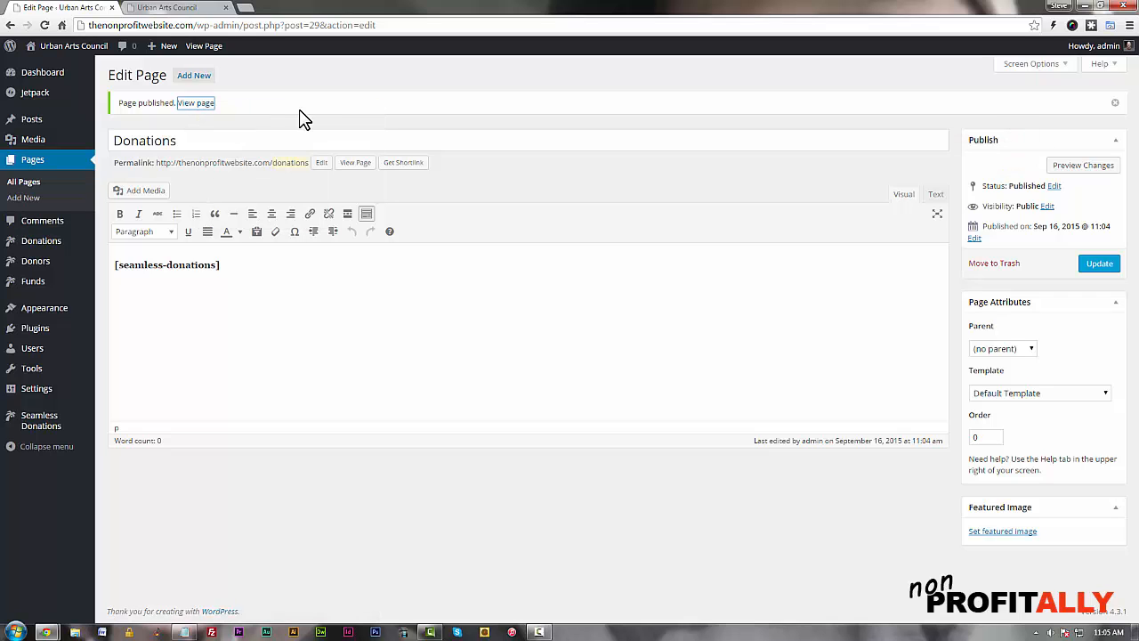
left_click(178, 8)
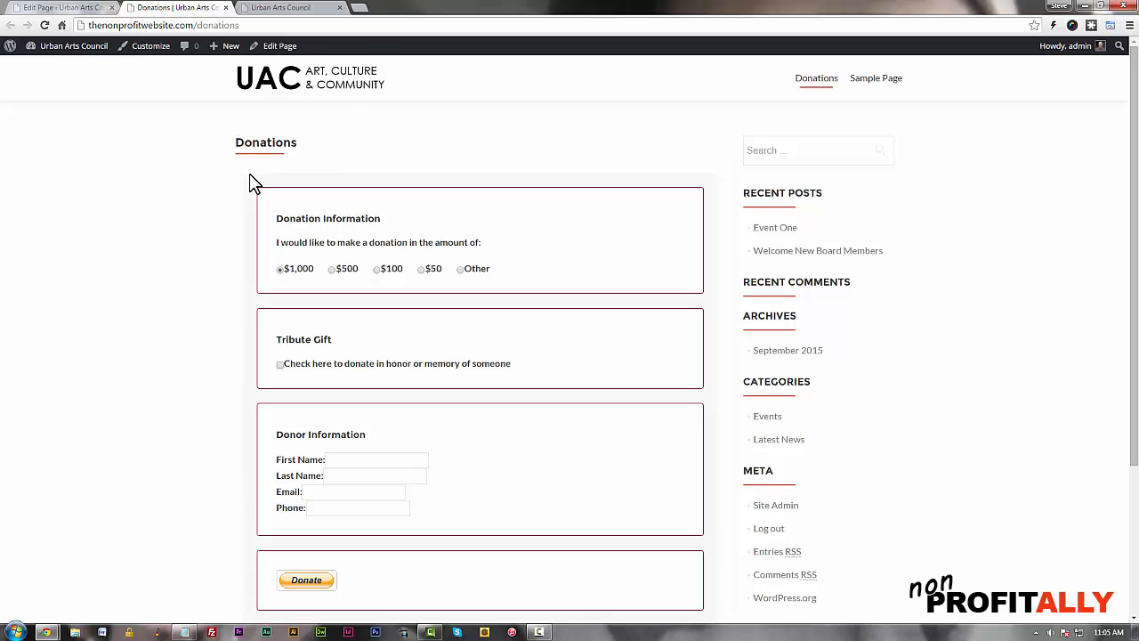
Try the donation form by choosing $500 and the honor or memory tribute option, and review its tribute and donor fields
left_click(332, 269)
scroll(445, 347, "down", 1)
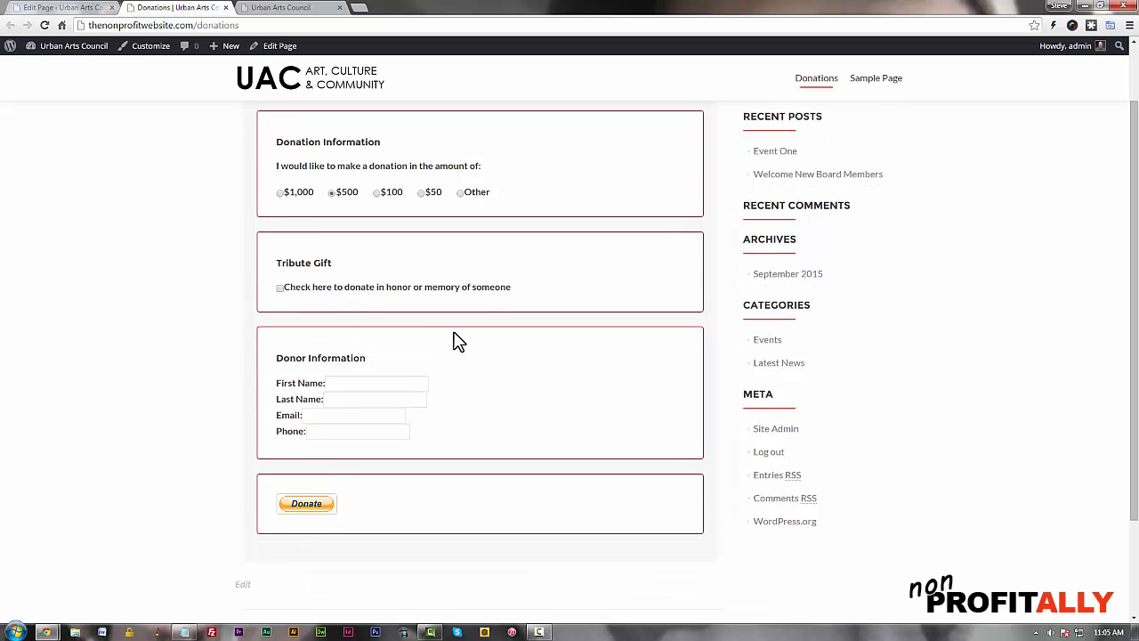
left_click(282, 276)
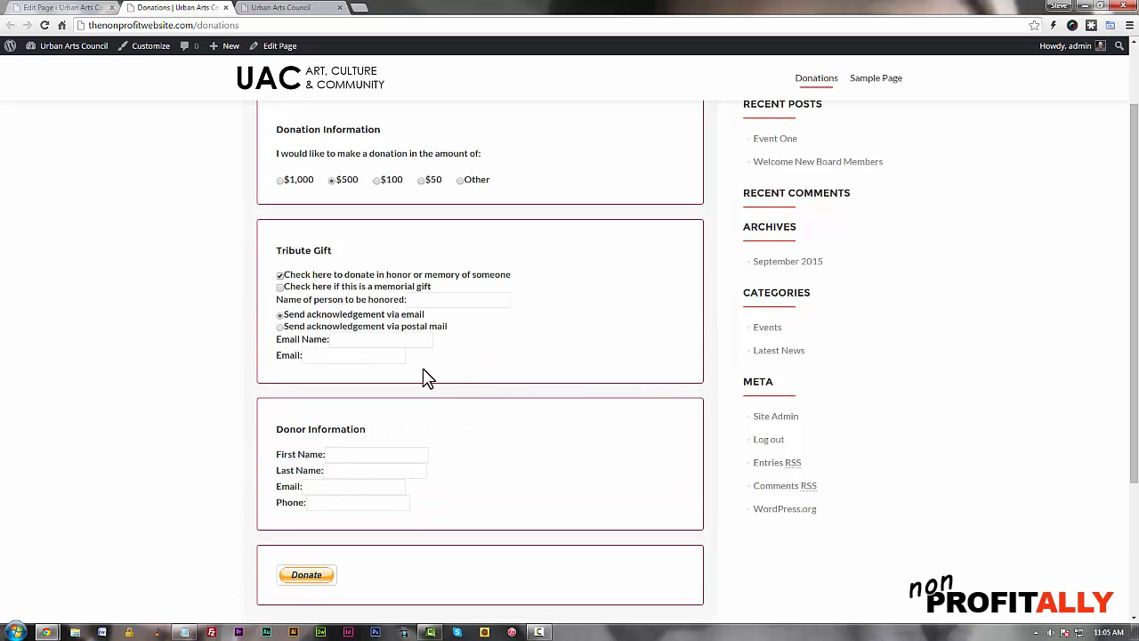
scroll(431, 460, "down", 1)
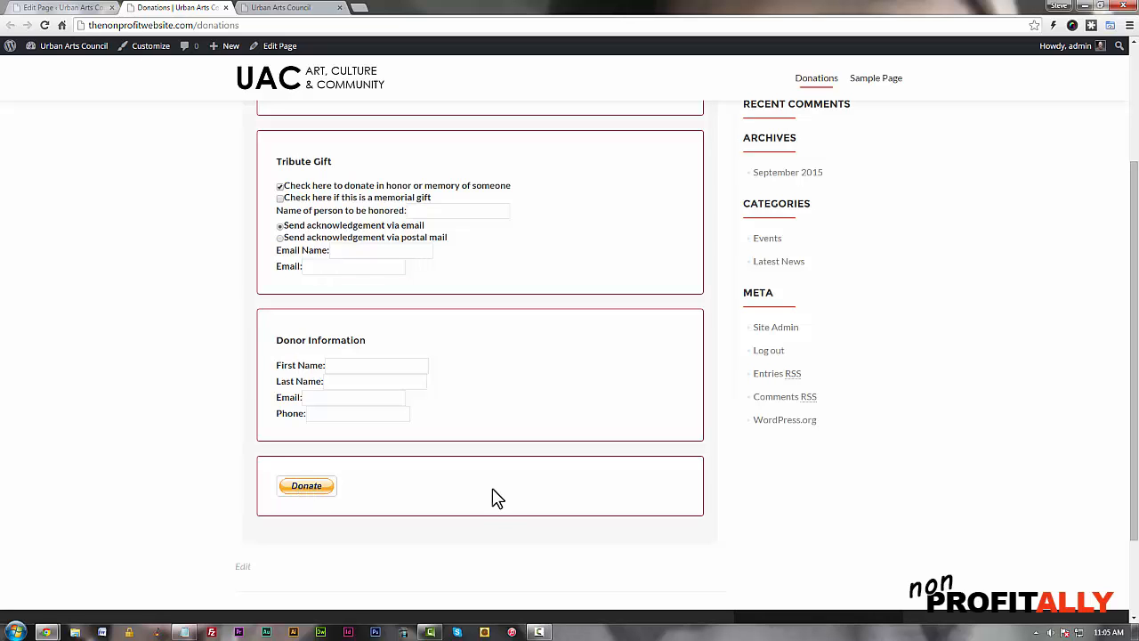
scroll(495, 497, "up", 2)
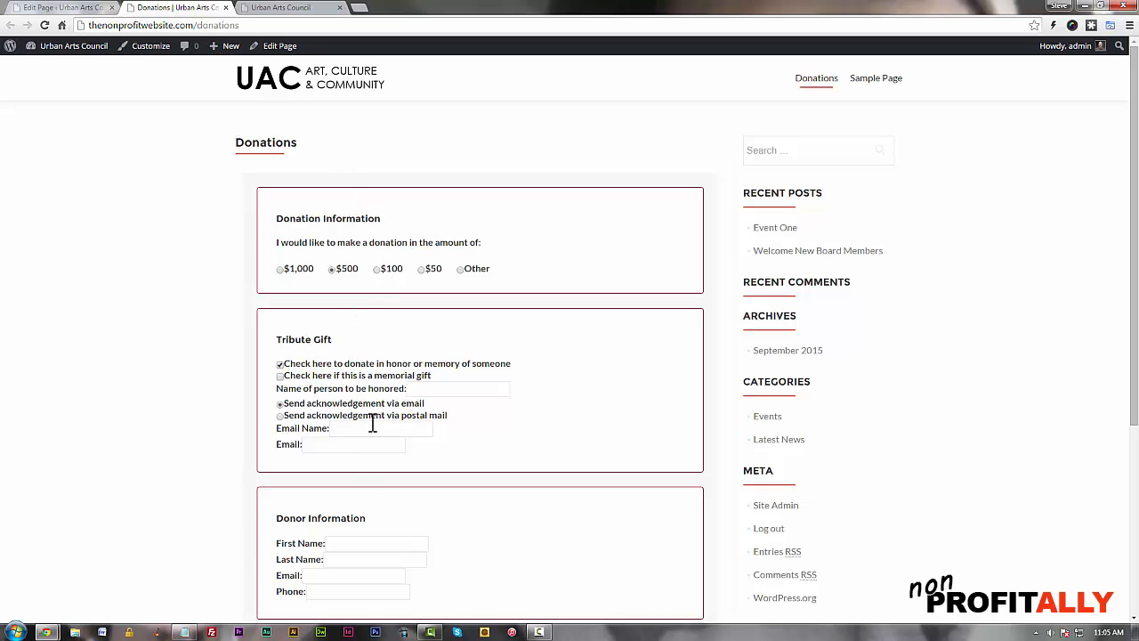
scroll(496, 570, "down", 1)
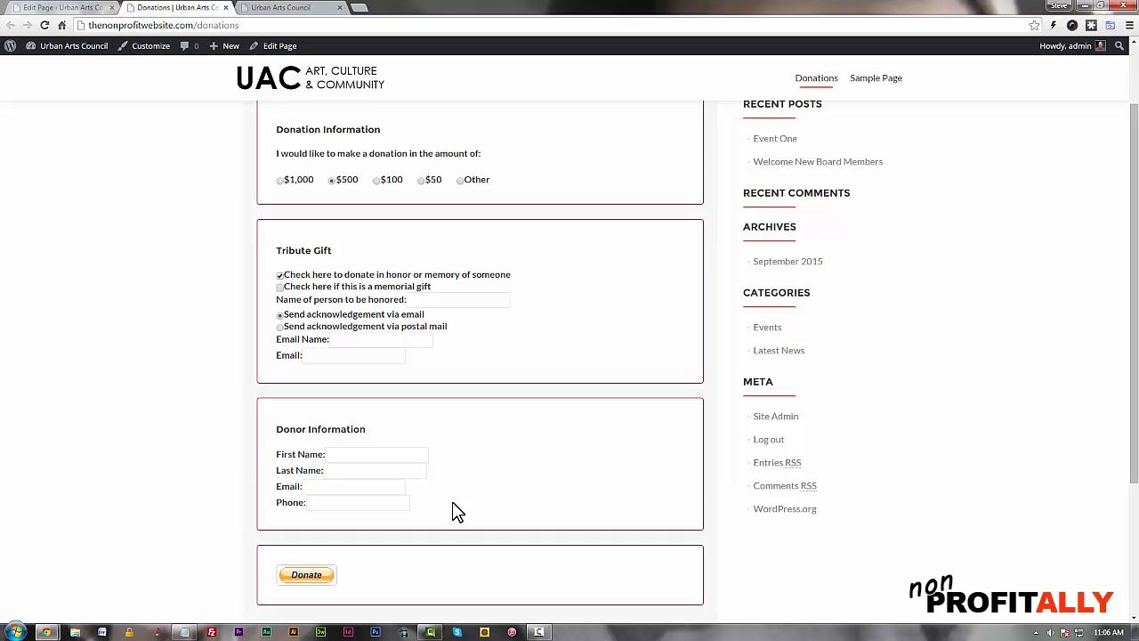
scroll(456, 512, "up", 1)
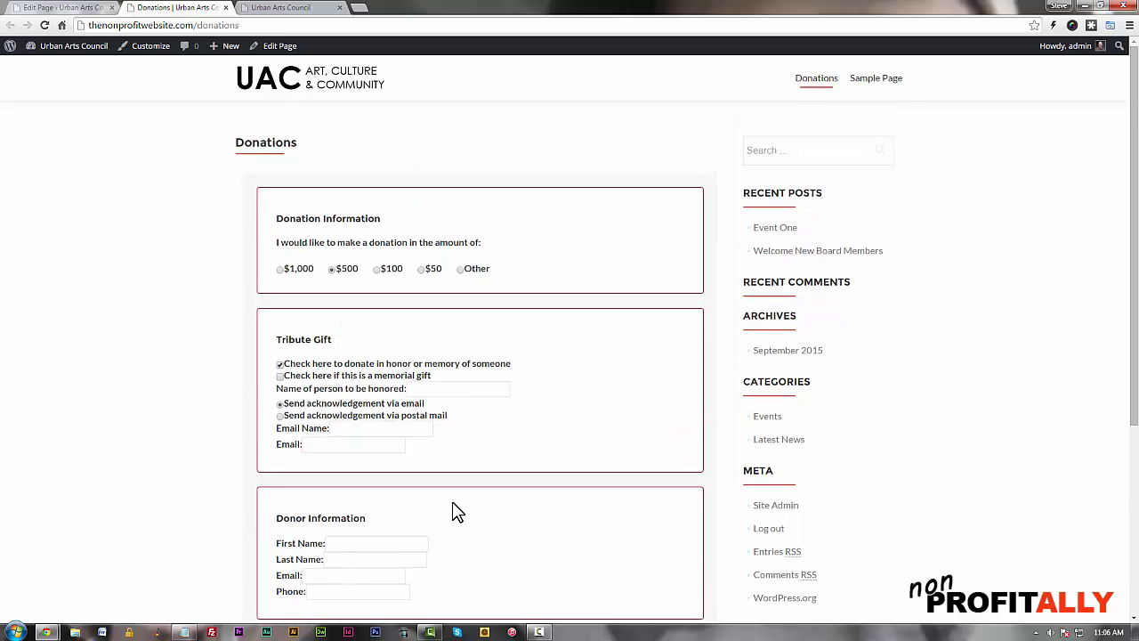